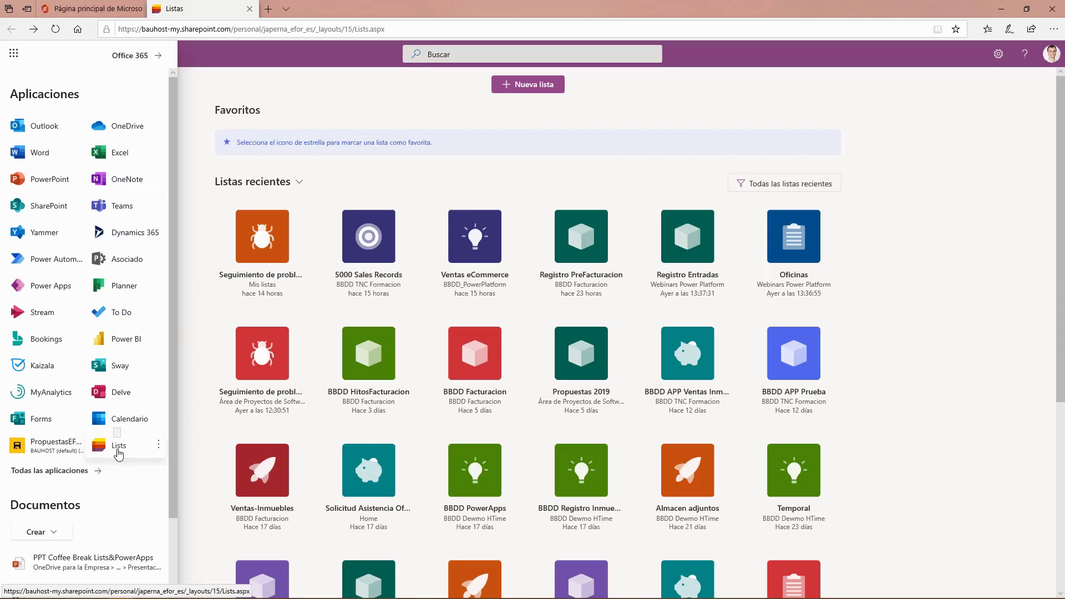
# - Close the app launcher and look through the recent lists on the Lists home page
pyautogui.click(927, 232)
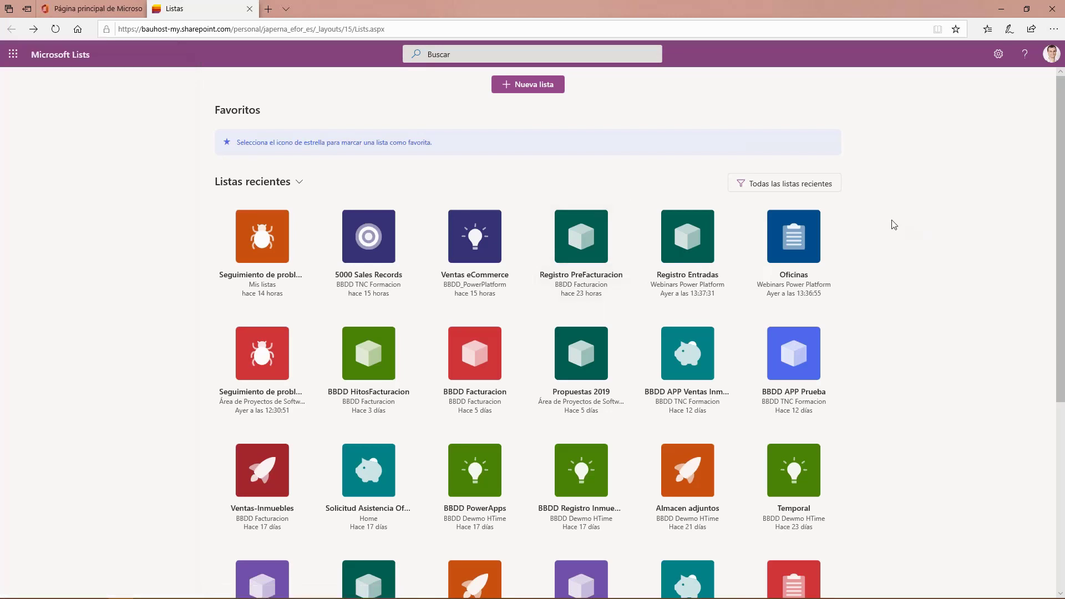
pyautogui.scroll(-5, 349, 255)
pyautogui.scroll(5, 346, 259)
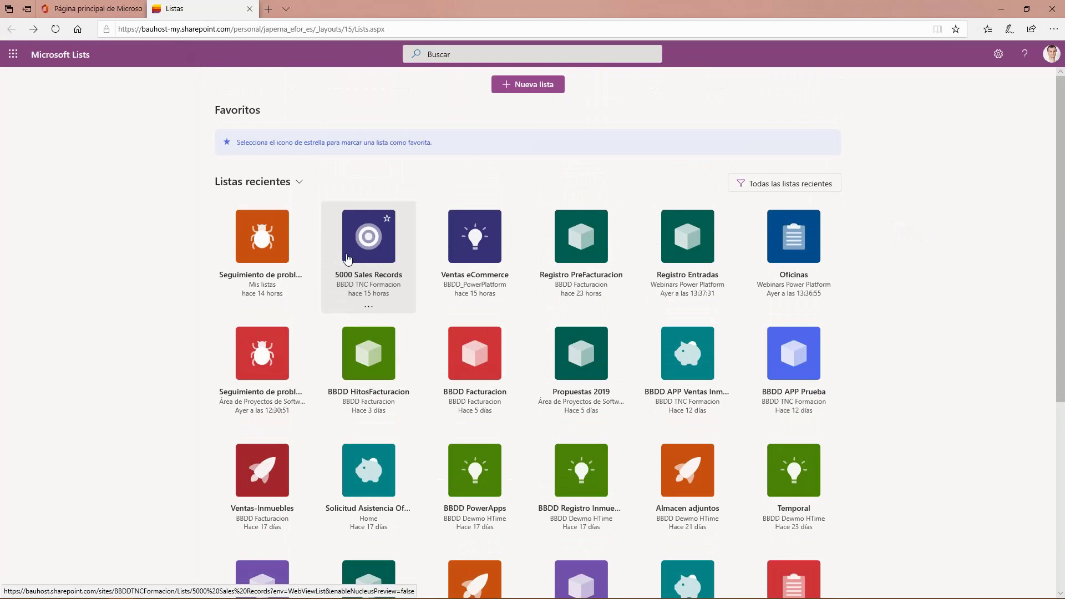
pyautogui.scroll(-5, 889, 300)
pyautogui.scroll(5, 889, 302)
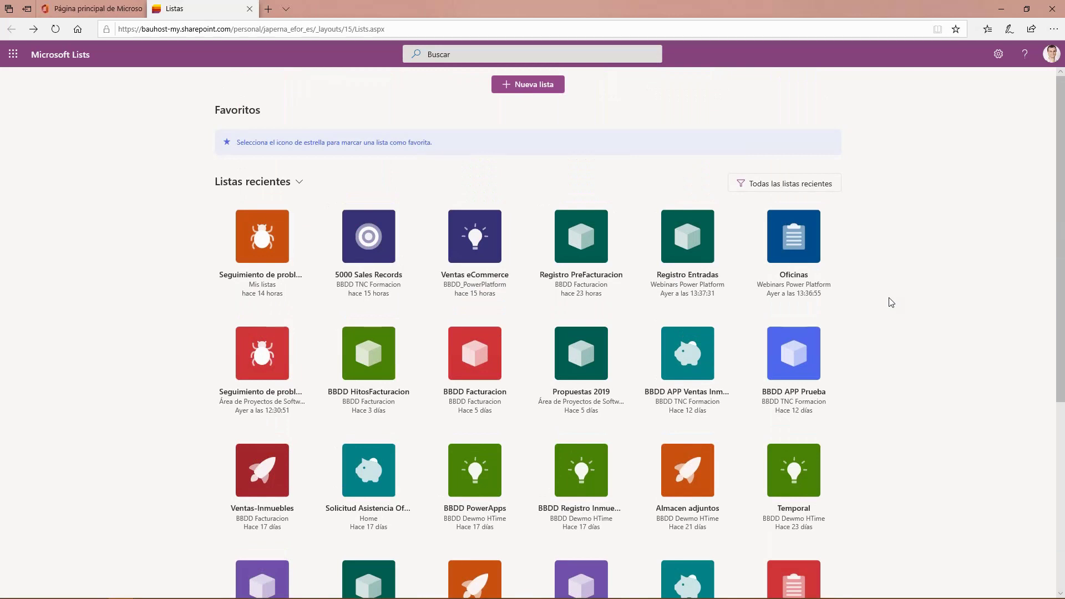
# - Start a new list and preview the templates Seguimiento de problemas, Incorporación de empleados, Itinerario del evento and Administrador de activos
pyautogui.click(520, 87)
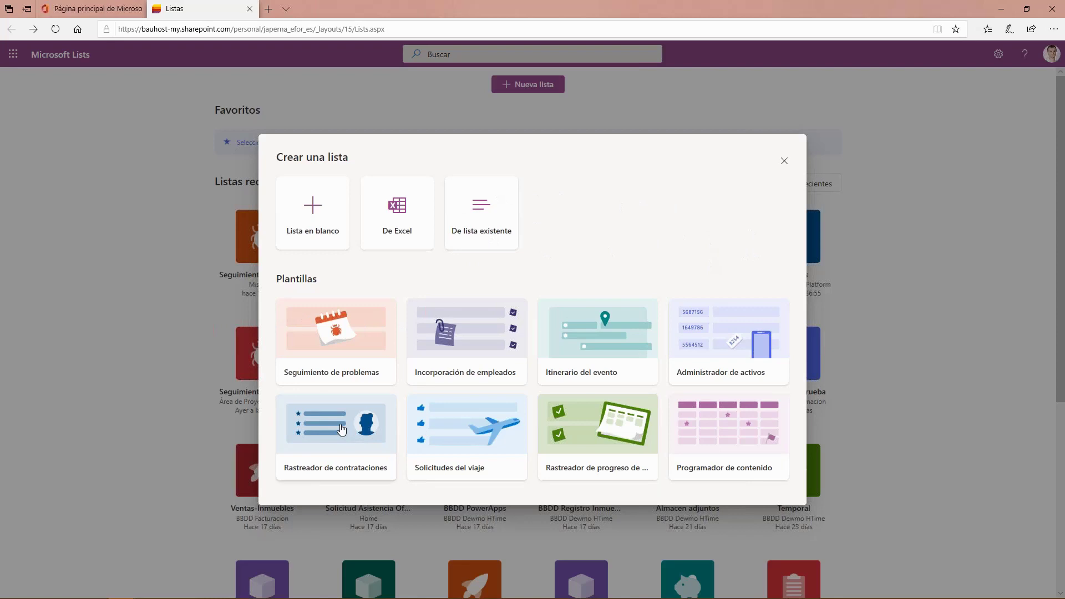
pyautogui.click(355, 337)
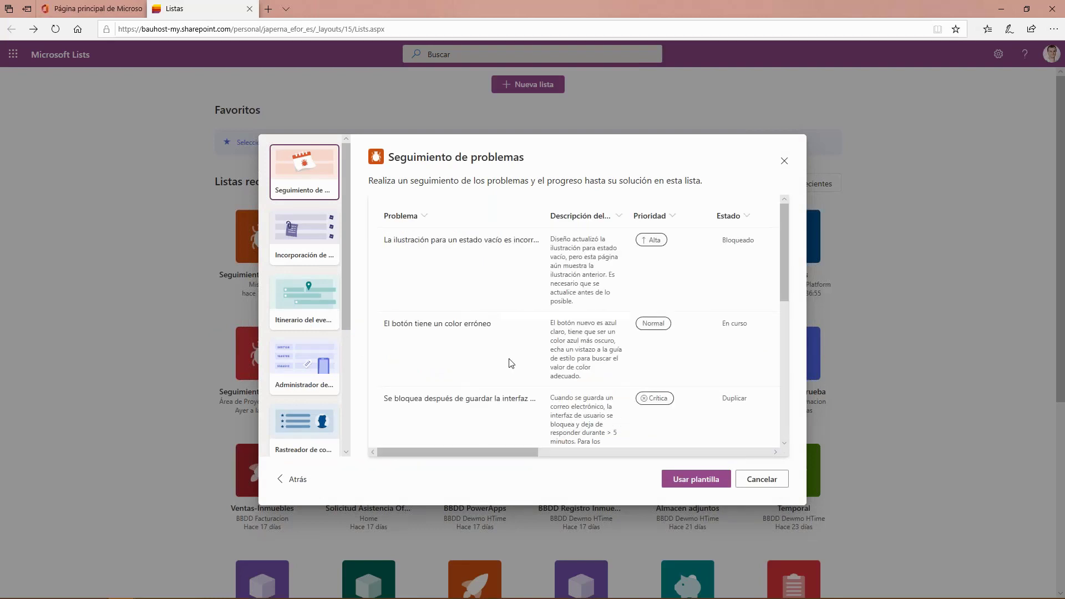
pyautogui.moveTo(451, 450); pyautogui.dragTo(321, 226)
pyautogui.click(320, 226)
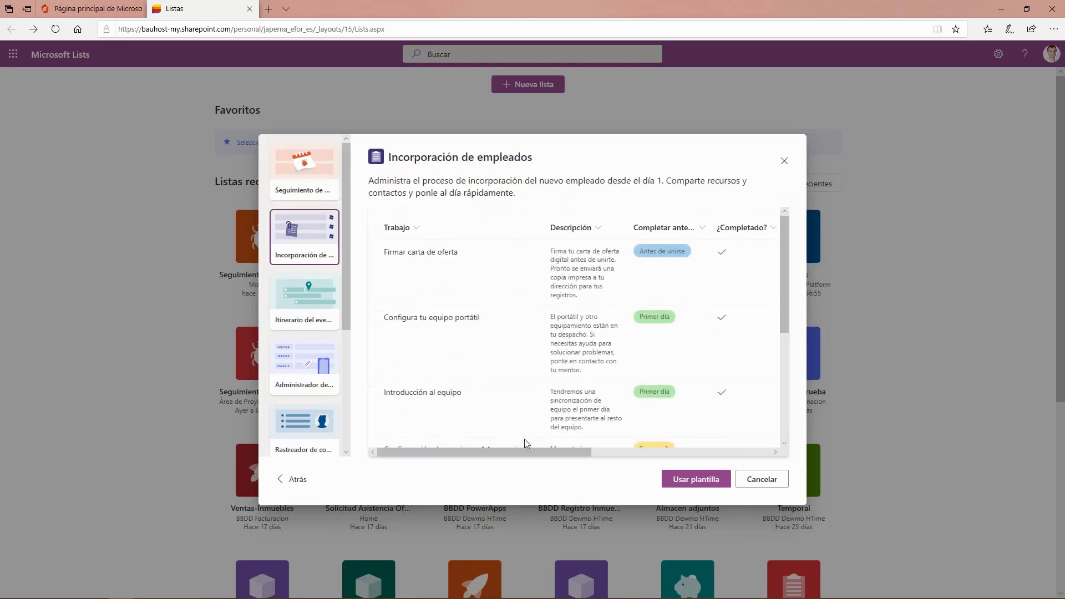
pyautogui.moveTo(485, 451)
pyautogui.mouseDown()
pyautogui.moveTo(580, 468)
pyautogui.moveTo(687, 459)
pyautogui.moveTo(485, 464)
pyautogui.mouseUp()
pyautogui.click(322, 311)
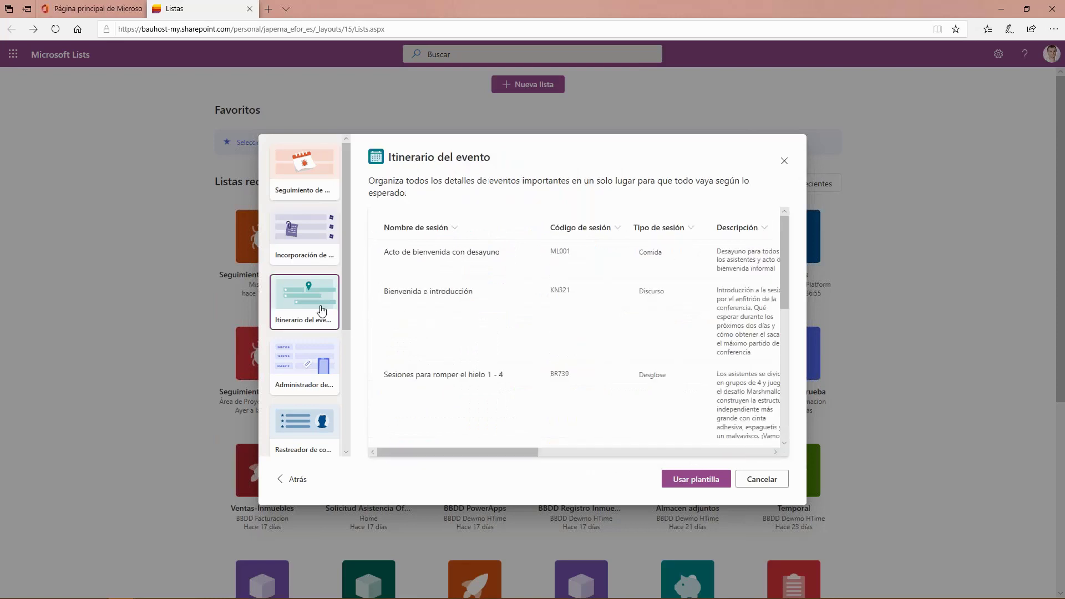
pyautogui.moveTo(481, 454); pyautogui.dragTo(404, 468)
pyautogui.click(324, 374)
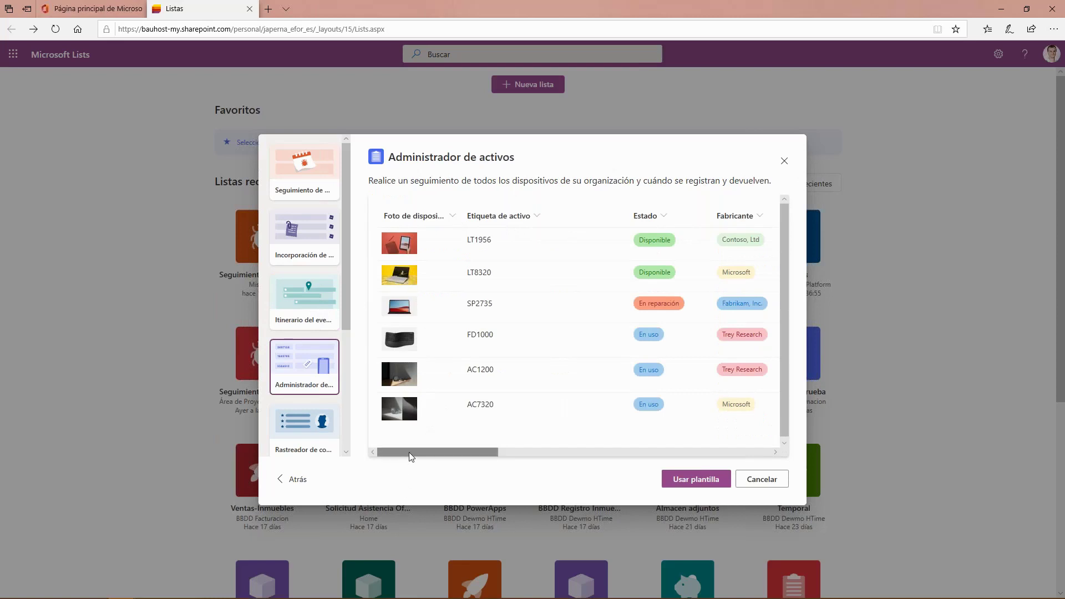
pyautogui.moveTo(409, 452); pyautogui.dragTo(740, 457)
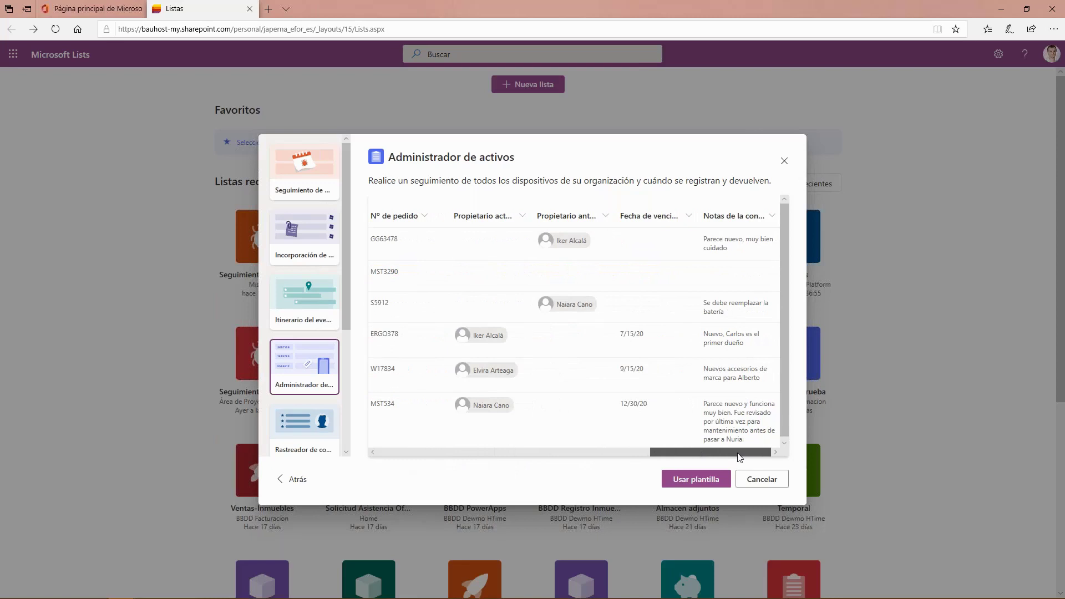
pyautogui.moveTo(714, 446); pyautogui.dragTo(378, 446)
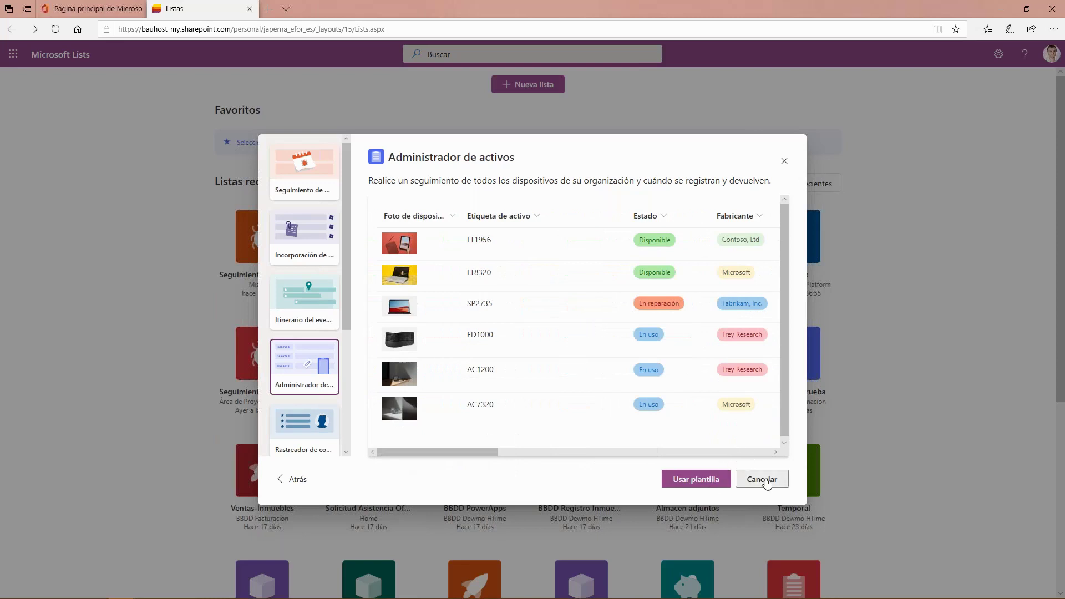
# - Leave the template gallery without creating a list and open the 5000 Sales Records list to look over its records
pyautogui.click(951, 315)
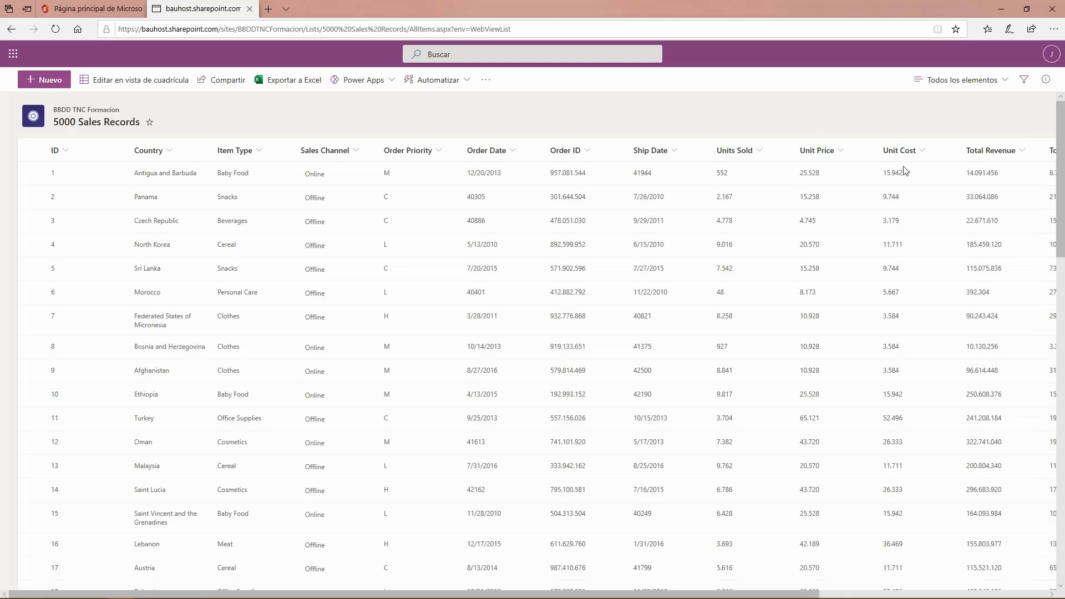
pyautogui.scroll(-6, 600, 393)
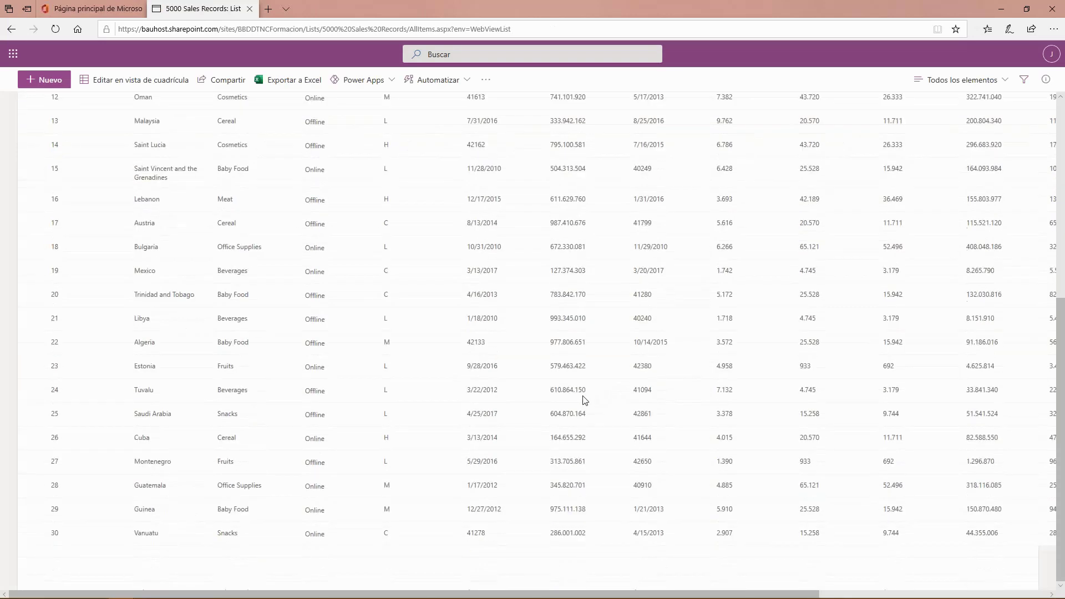
pyautogui.scroll(6, 584, 397)
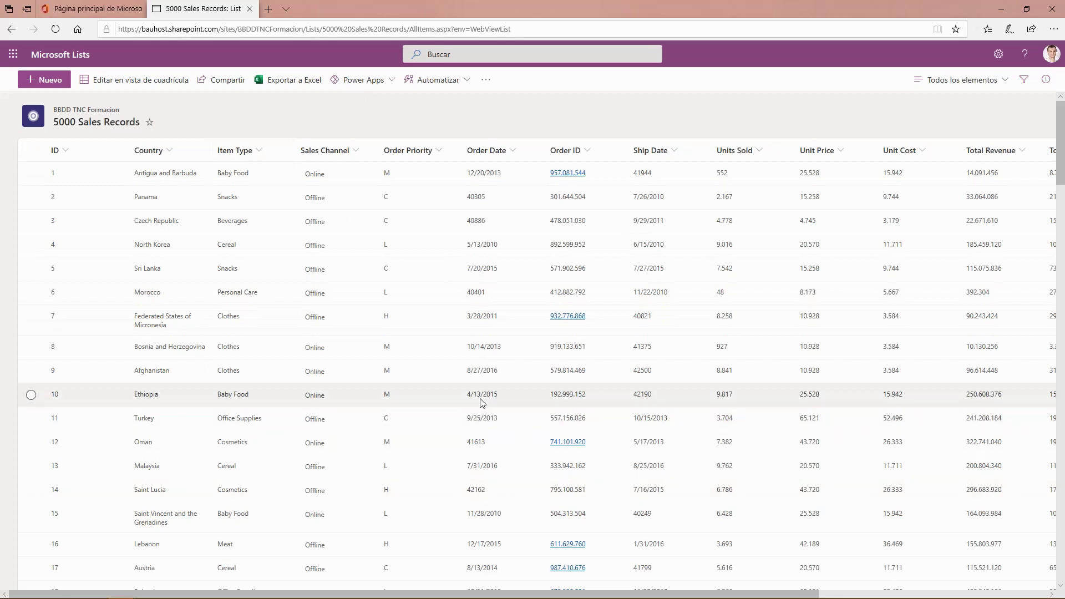
pyautogui.scroll(-6, 479, 405)
pyautogui.scroll(6, 480, 403)
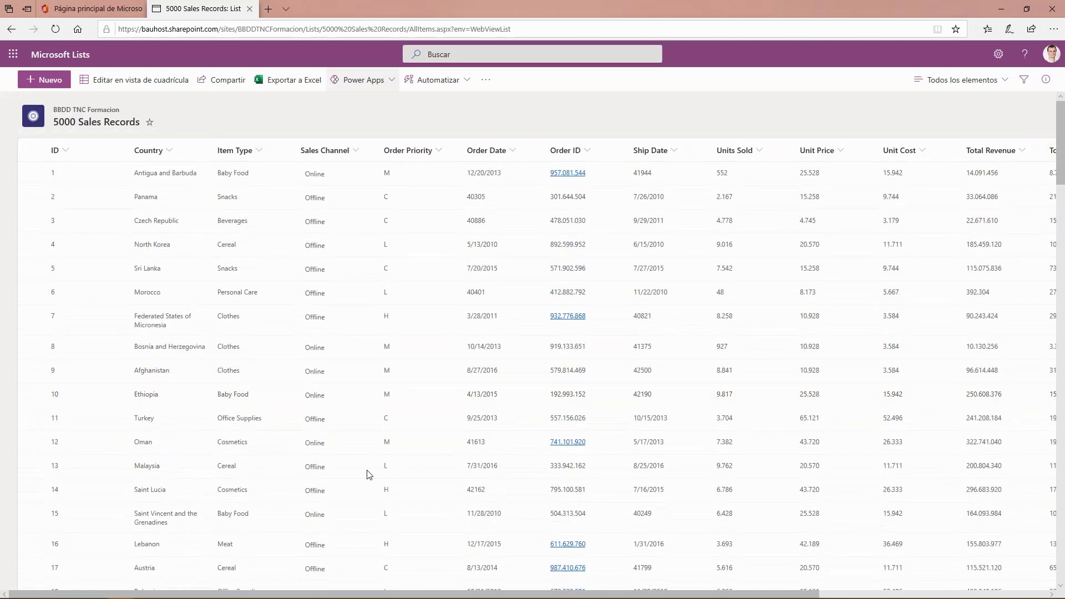
# - Open the new item form of the sales list, review its fields and close it without saving
pyautogui.click(50, 79)
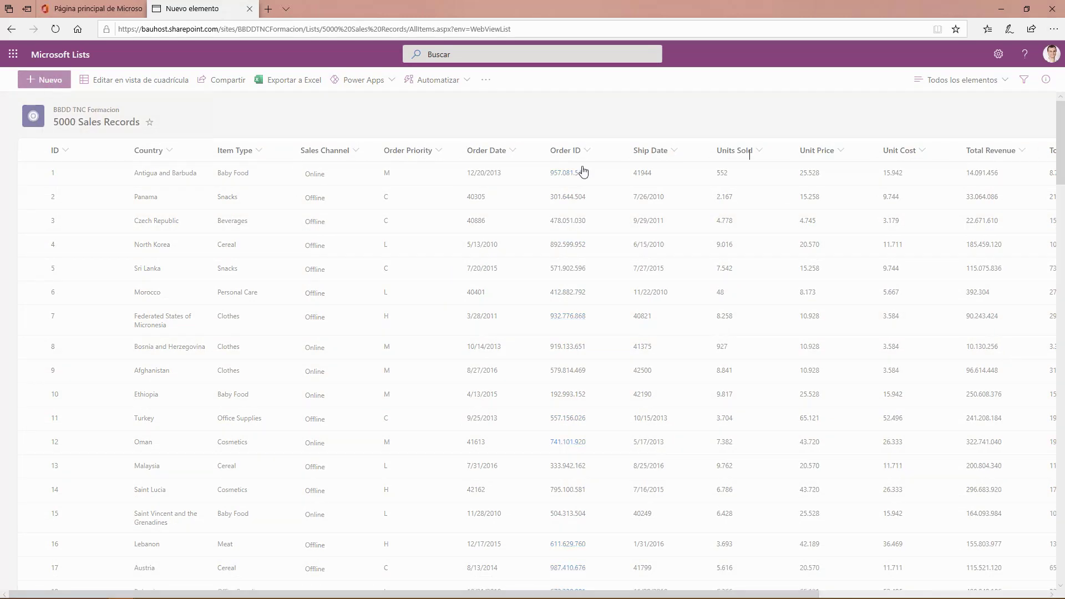
pyautogui.scroll(-3, 778, 301)
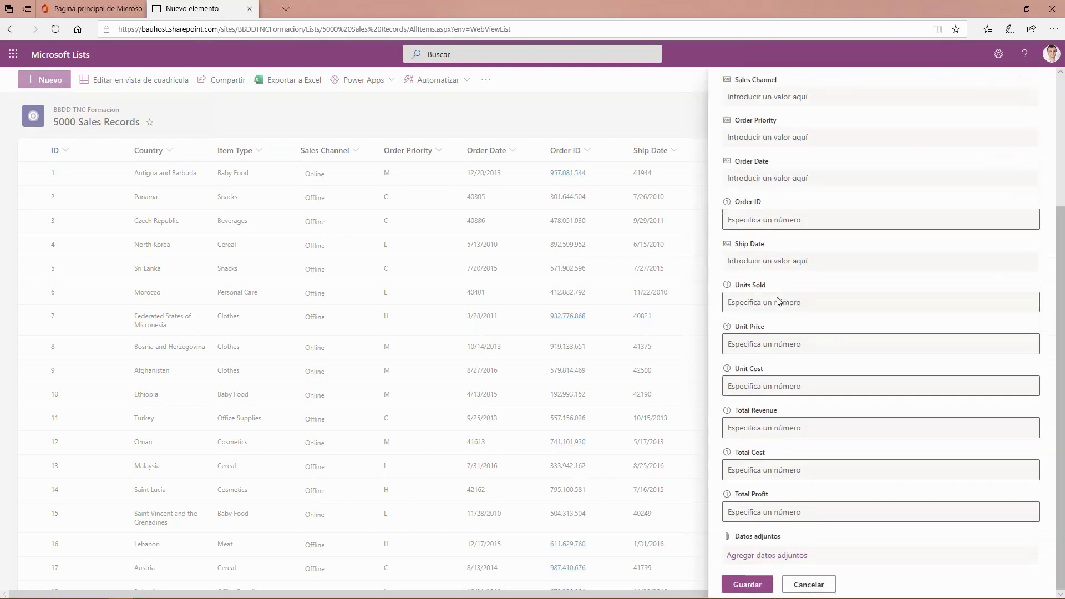
pyautogui.scroll(3, 778, 301)
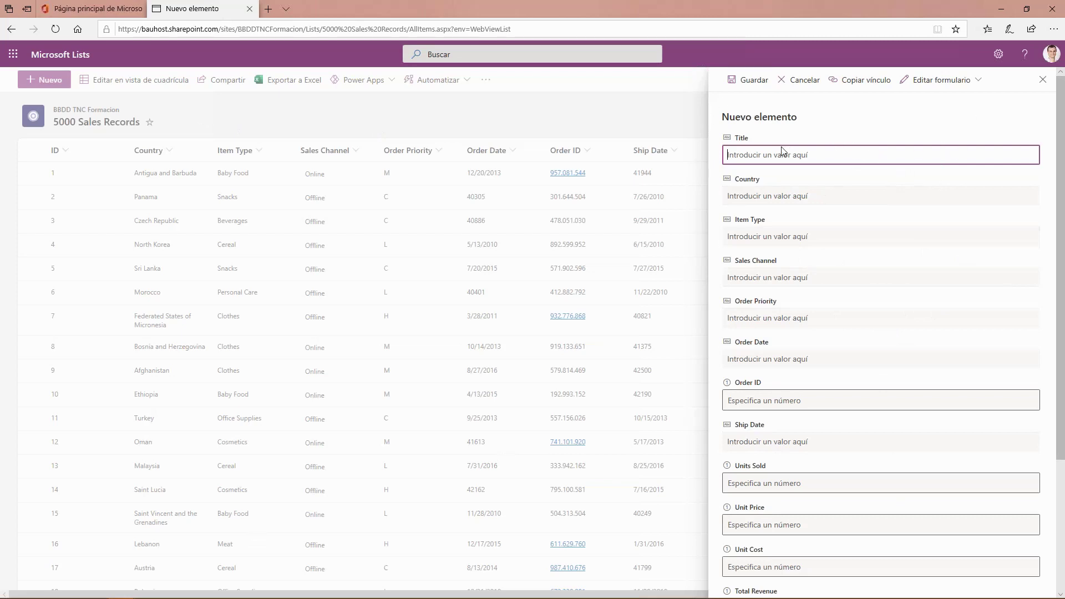
pyautogui.click(1042, 79)
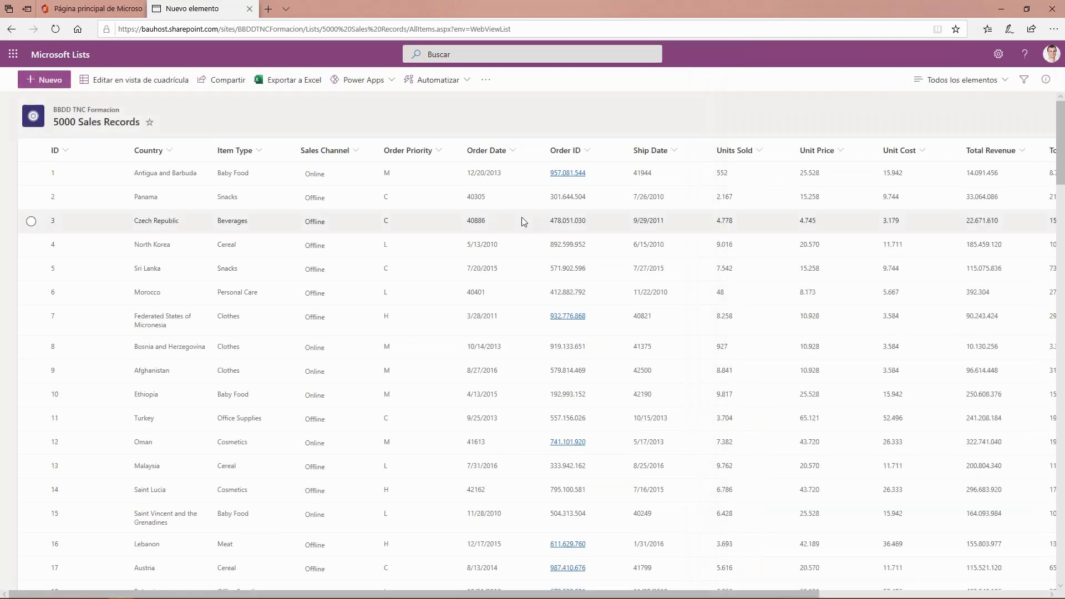
# - Examine the sales records and their columns further down the list, and return to the first record
pyautogui.scroll(-5, 525, 222)
pyautogui.scroll(5, 524, 221)
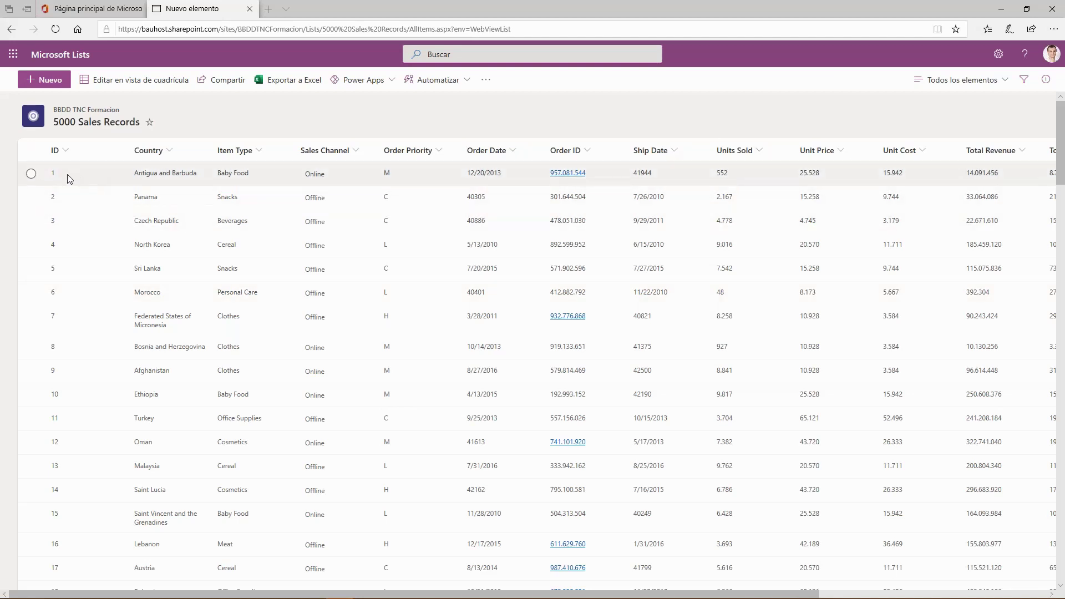
pyautogui.scroll(-2, 72, 183)
pyautogui.scroll(-3, 75, 185)
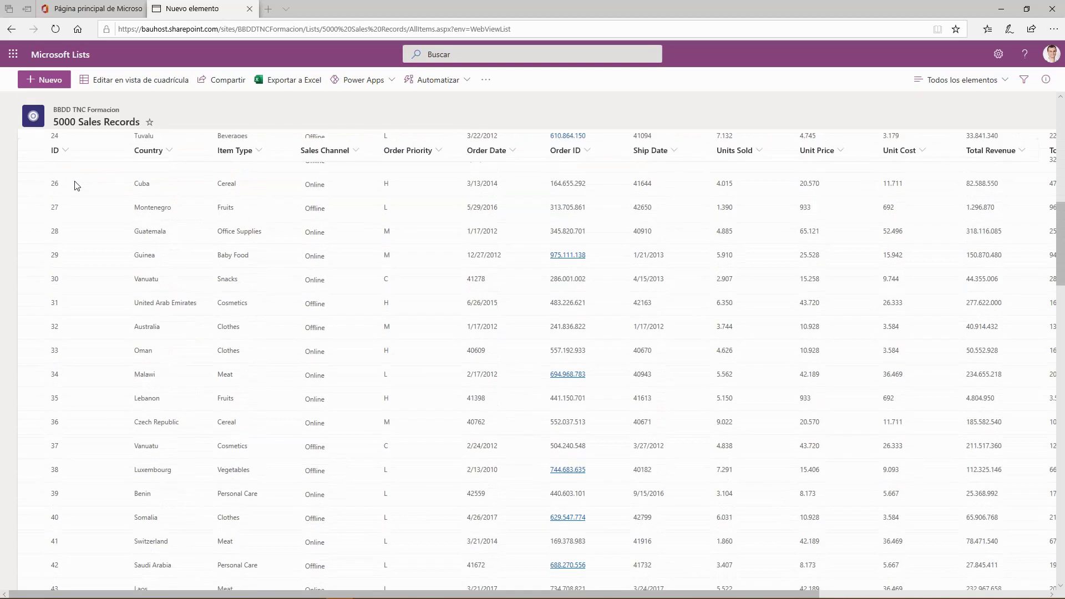
pyautogui.scroll(5, 76, 185)
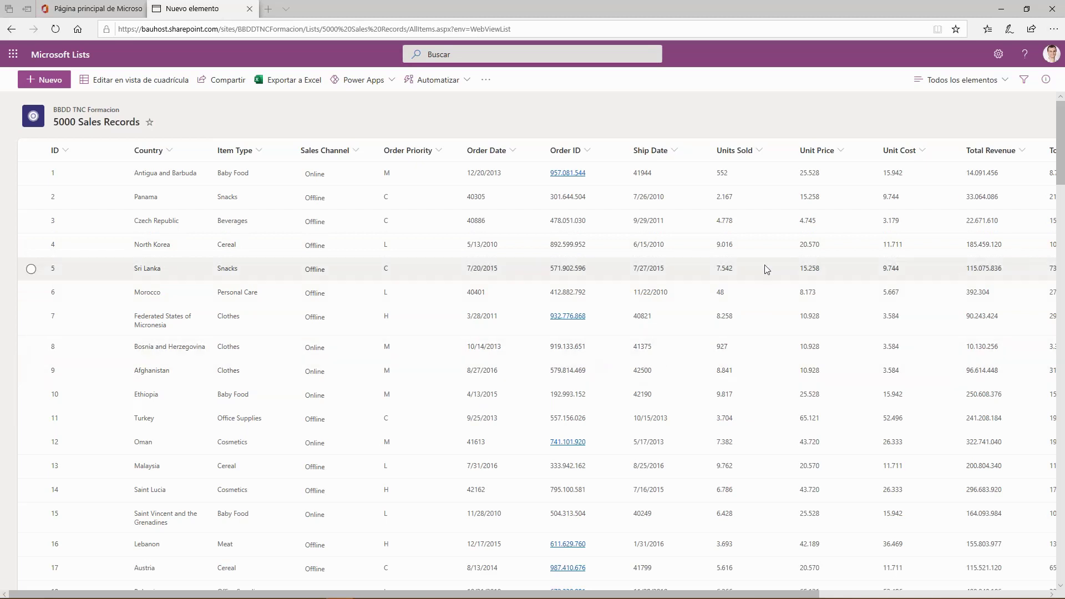
pyautogui.scroll(-4, 637, 311)
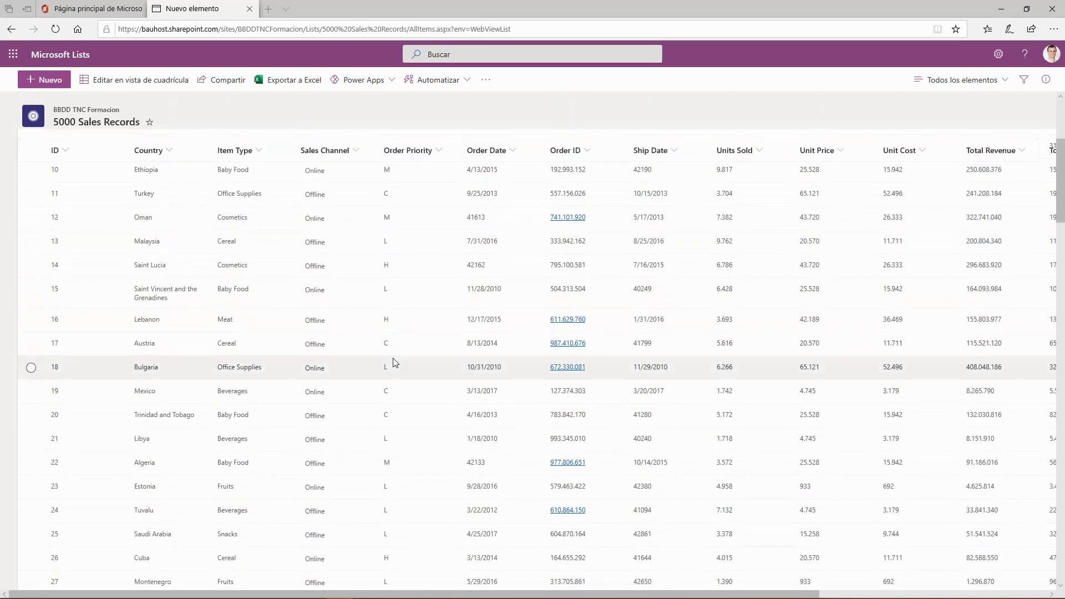
pyautogui.scroll(-4, 396, 363)
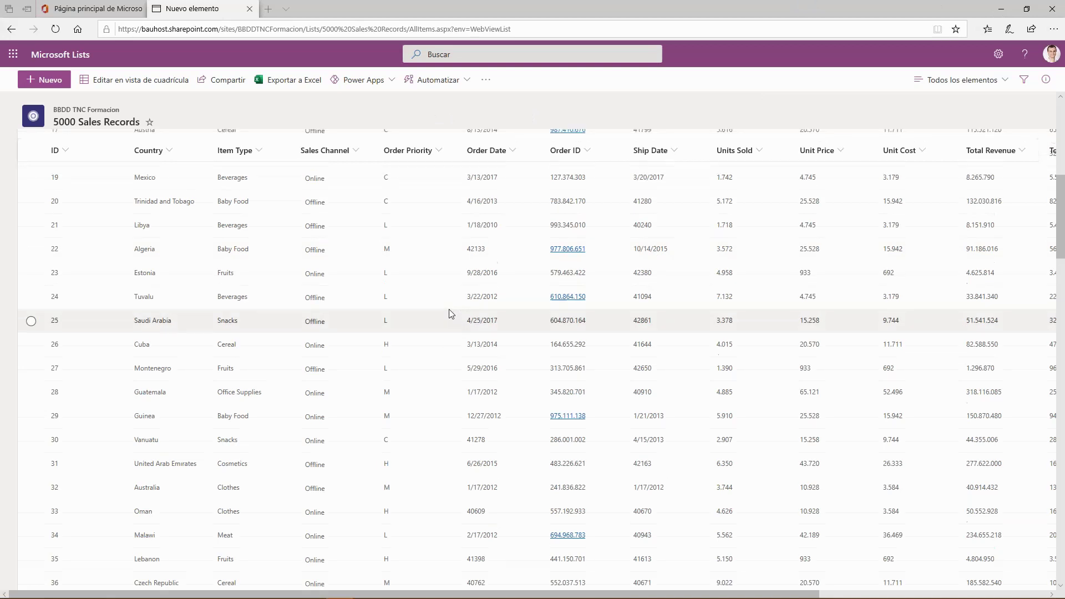
pyautogui.scroll(8, 449, 309)
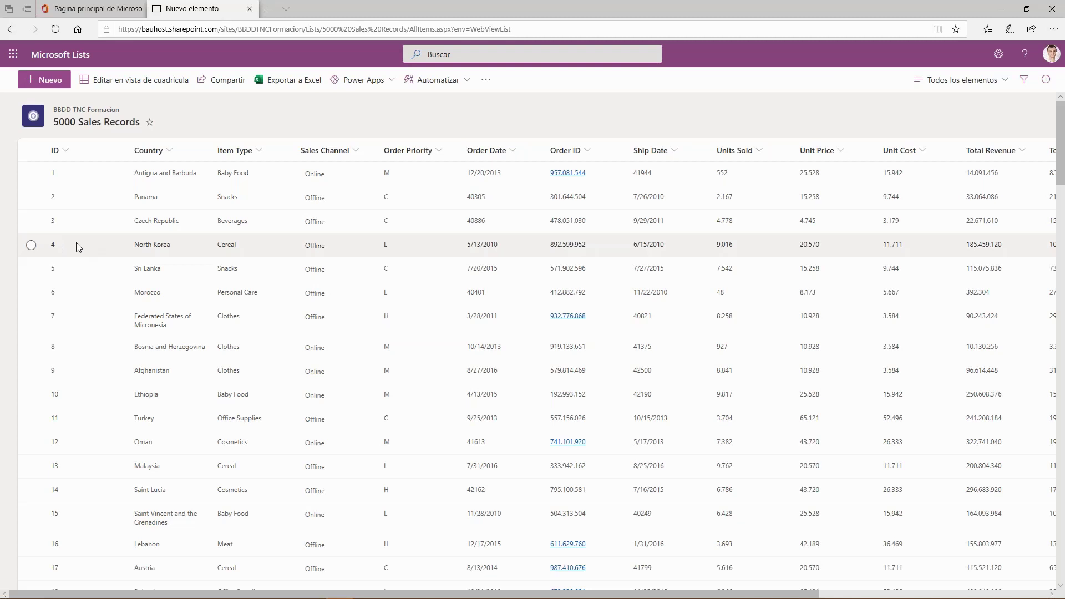
# - Check the commands offered for the selected North Korea record and the sorting, filtering and grouping options of the Country column
pyautogui.click(31, 245)
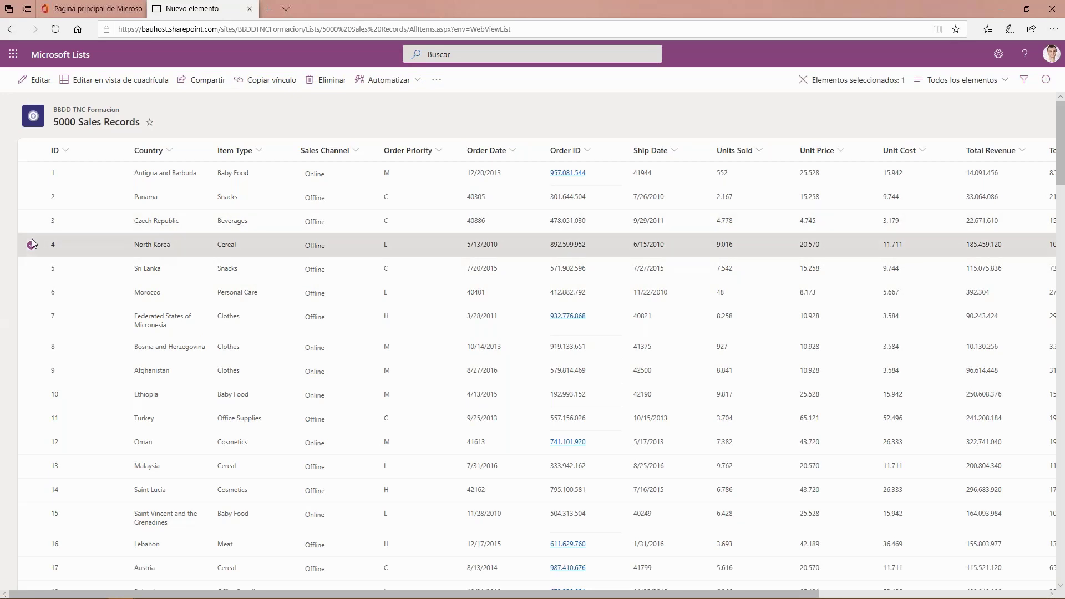
pyautogui.click(231, 254)
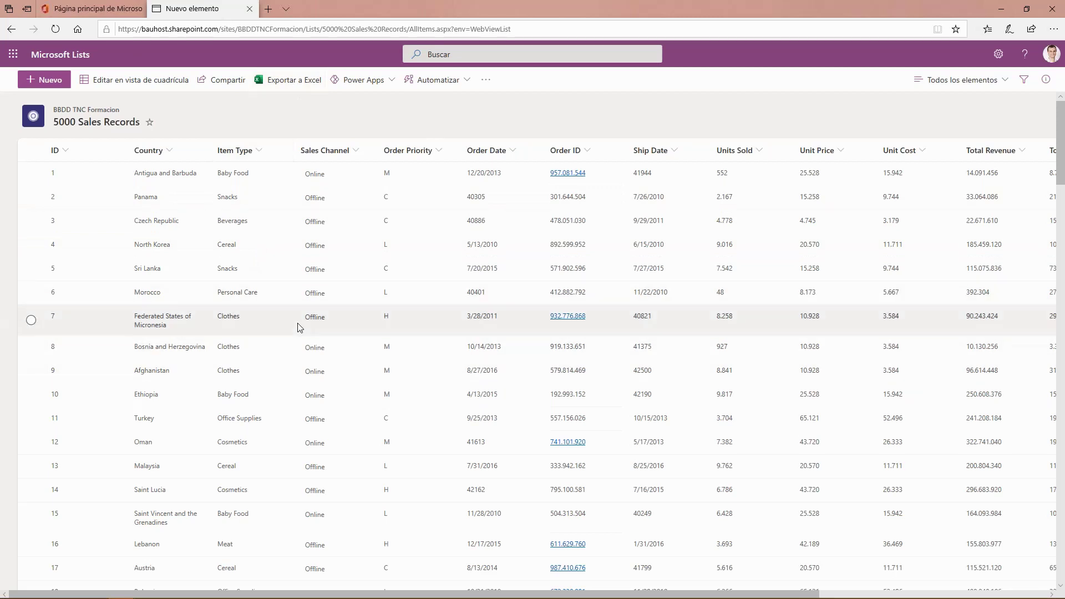
pyautogui.click(173, 154)
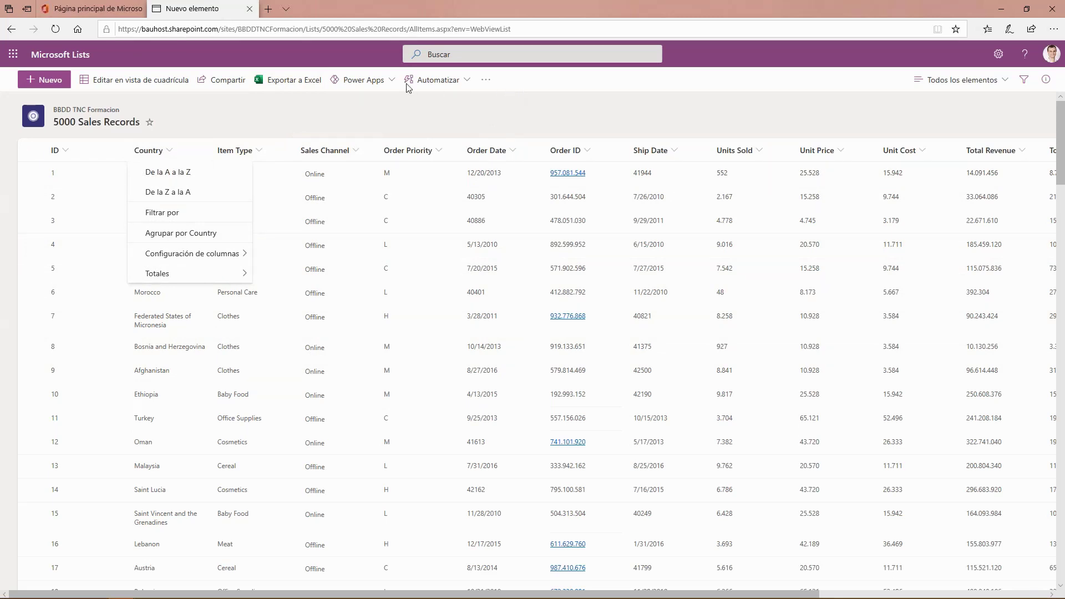
pyautogui.click(383, 80)
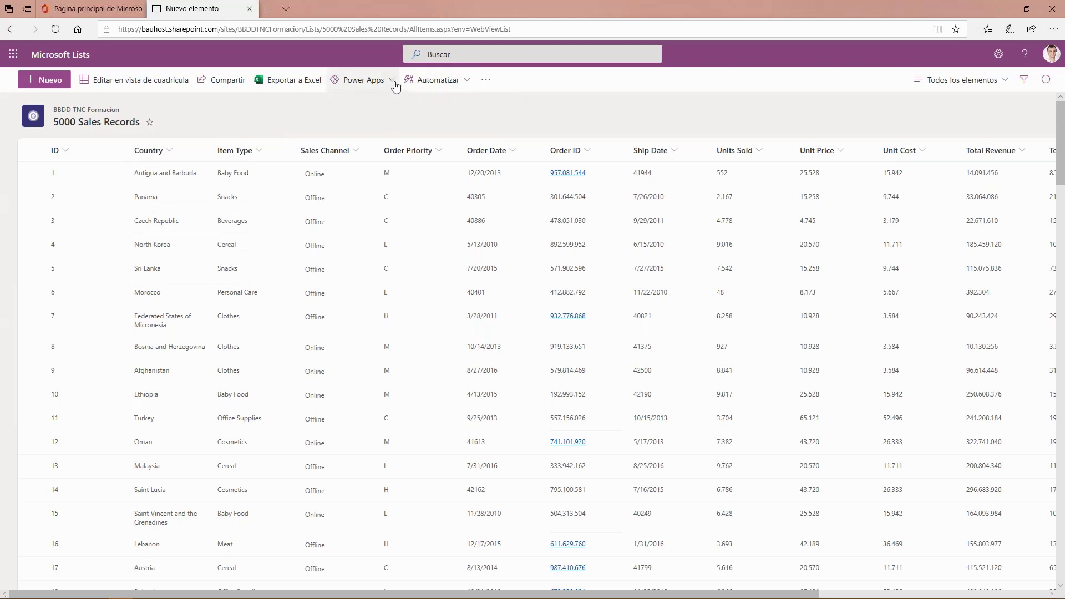
# - Create a Power Apps application named Webinar from the 5000 Sales Records list
pyautogui.click(391, 82)
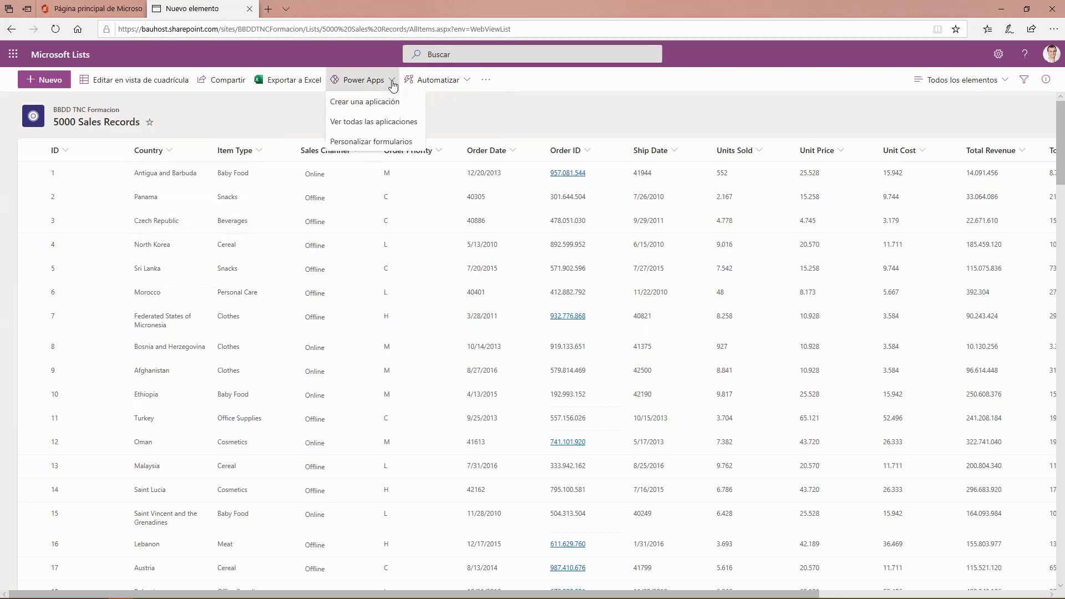
pyautogui.click(370, 111)
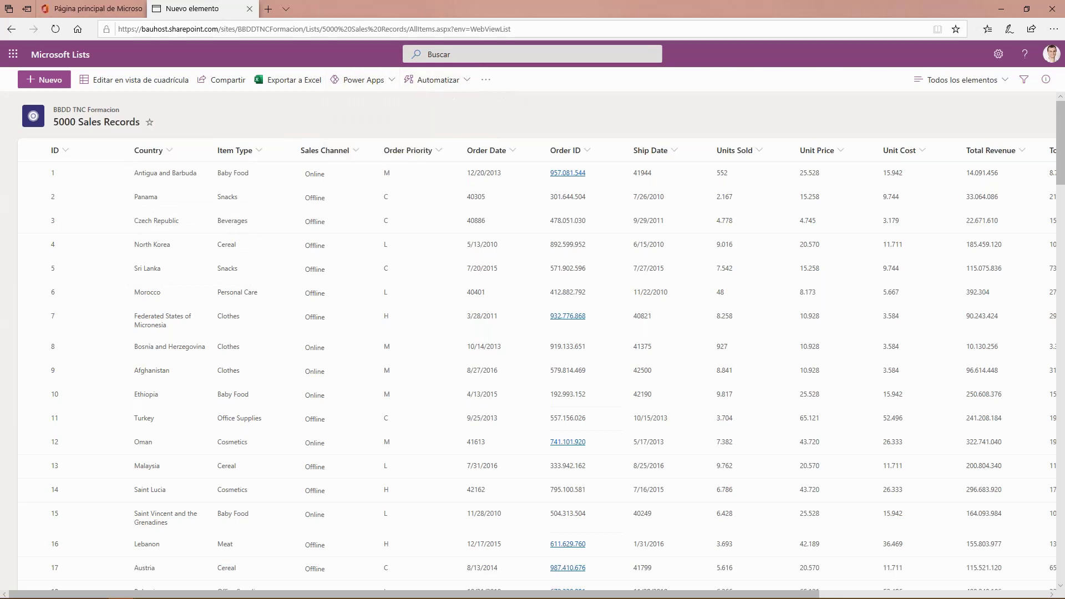
pyautogui.click(917, 315)
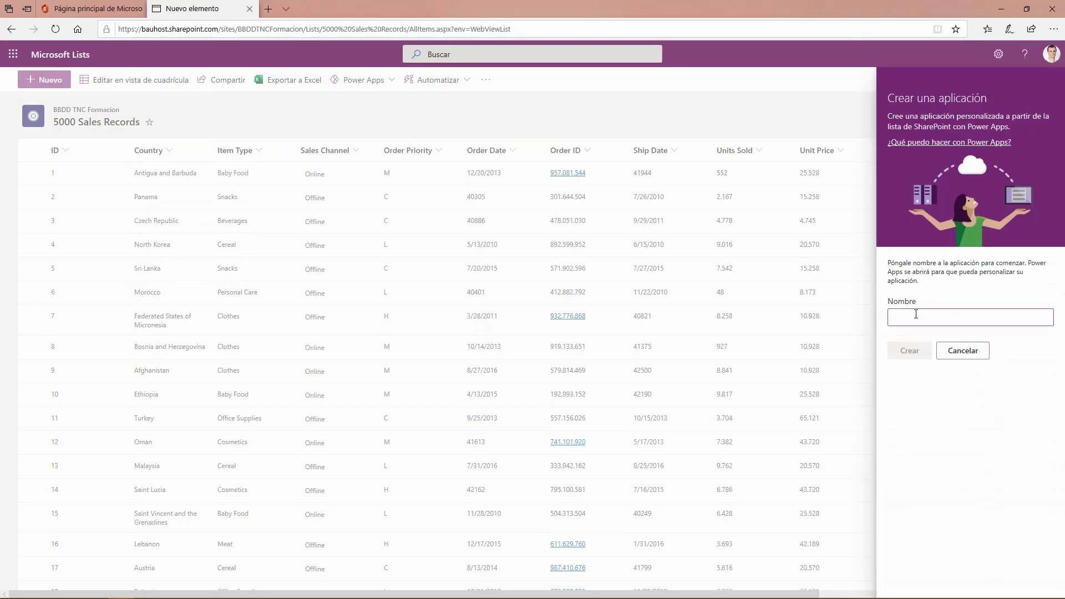
pyautogui.write('Webinar')
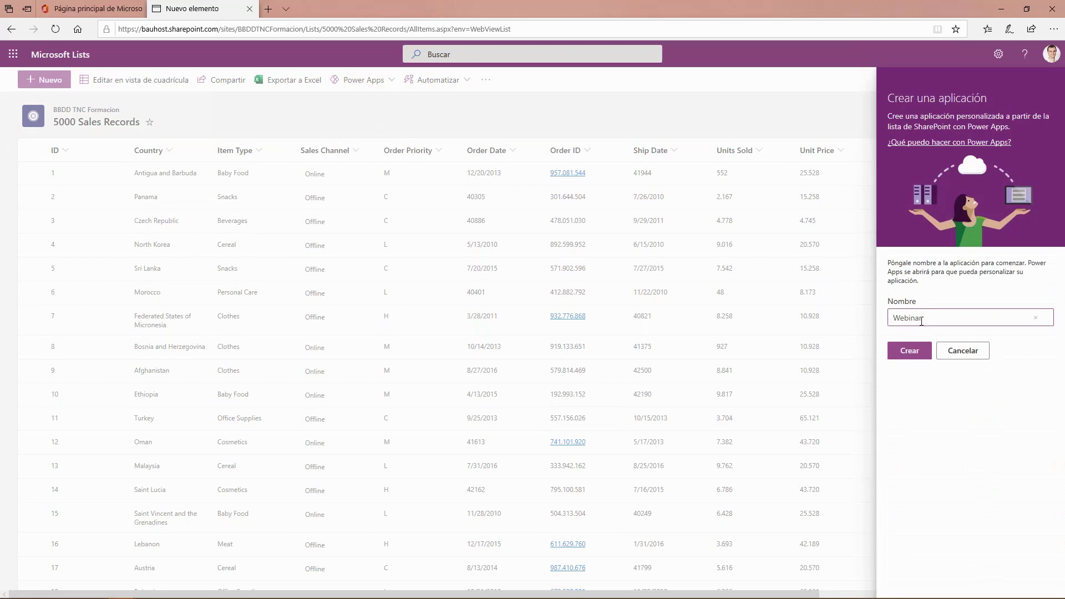
pyautogui.click(916, 358)
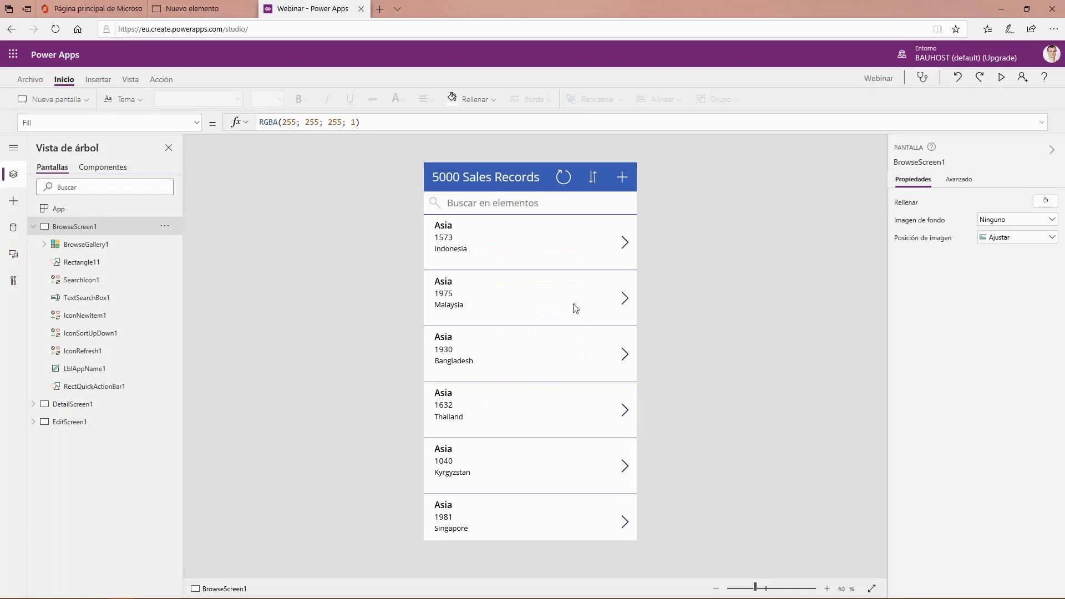
# - Apply the Amarillo oscuro theme to the Webinar app
pyautogui.click(140, 104)
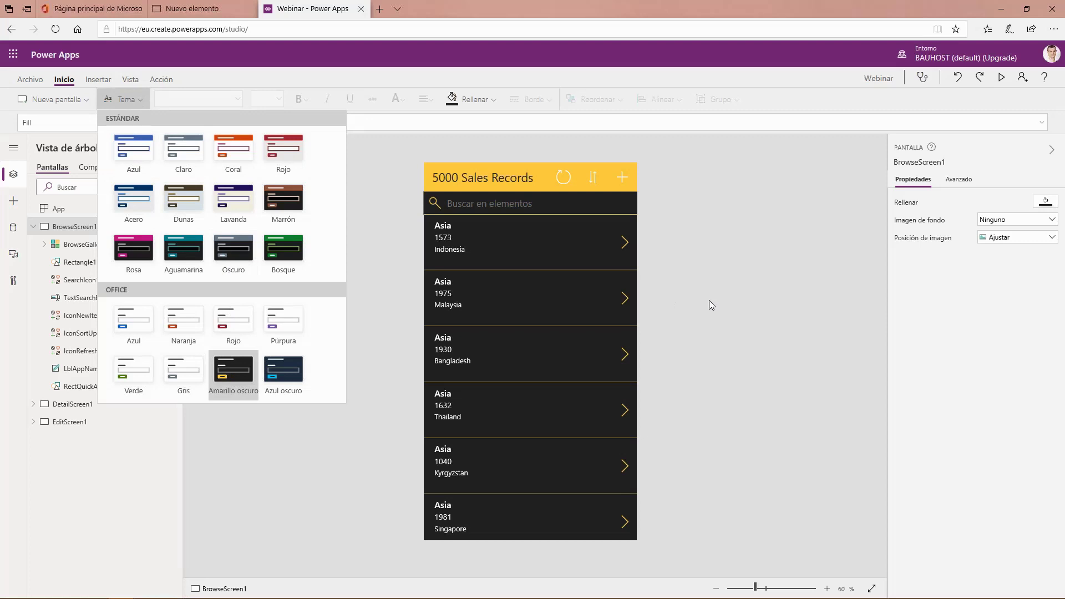
pyautogui.click(709, 302)
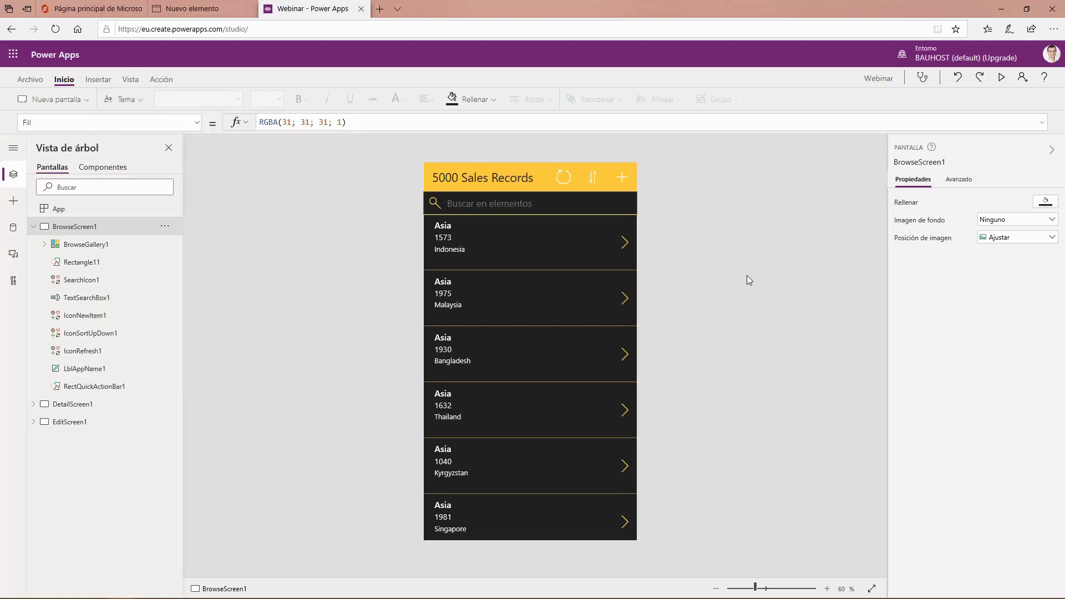
# - Preview the Webinar app, browse its record gallery, search for asia and clear the search
pyautogui.click(1000, 78)
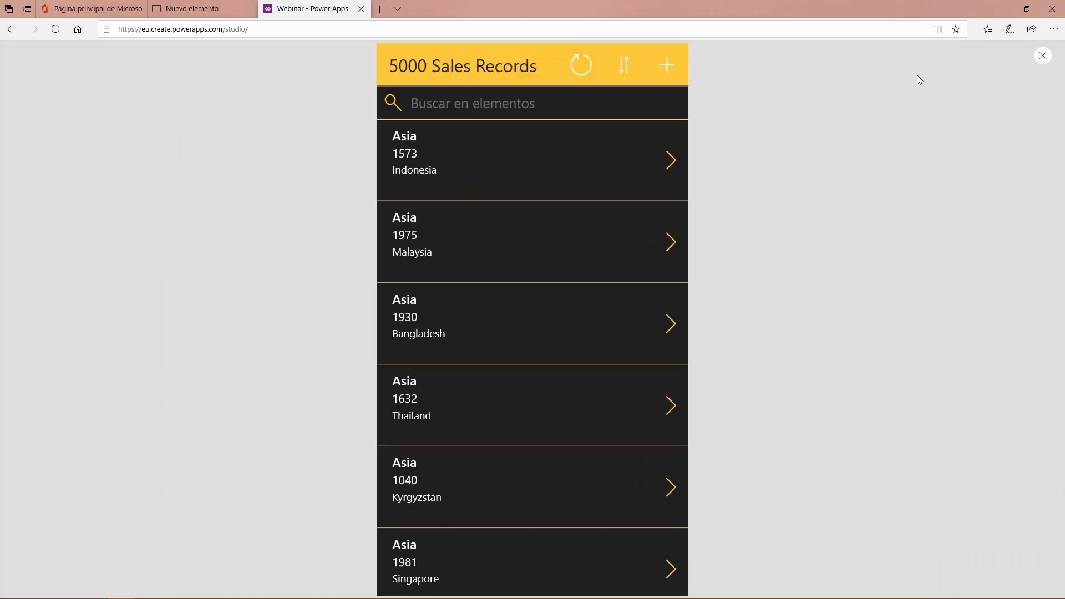
pyautogui.scroll(-10, 498, 209)
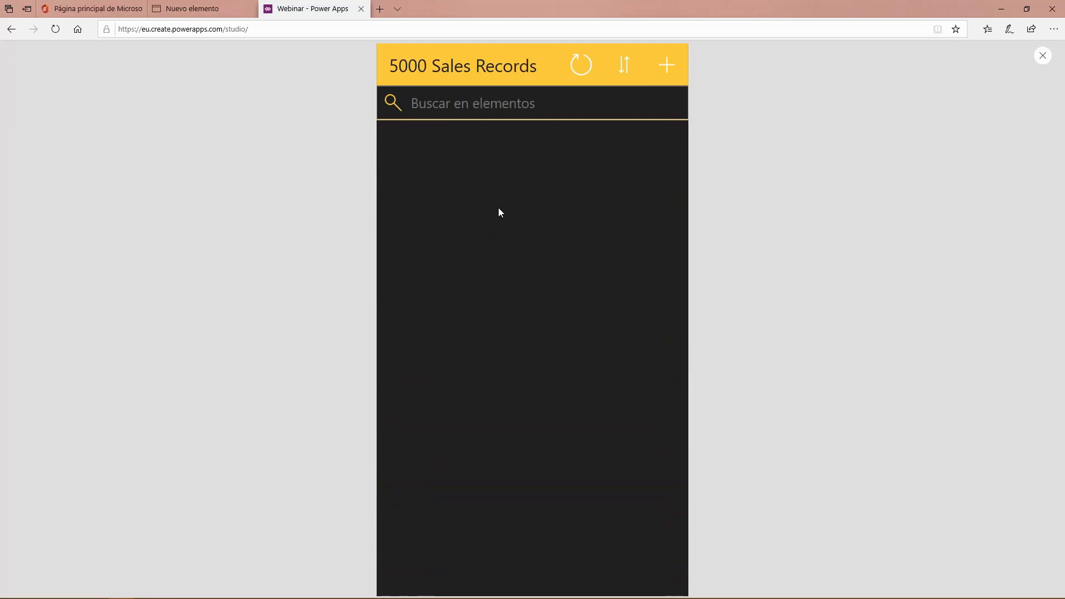
pyautogui.scroll(-5, 498, 212)
pyautogui.click(486, 103)
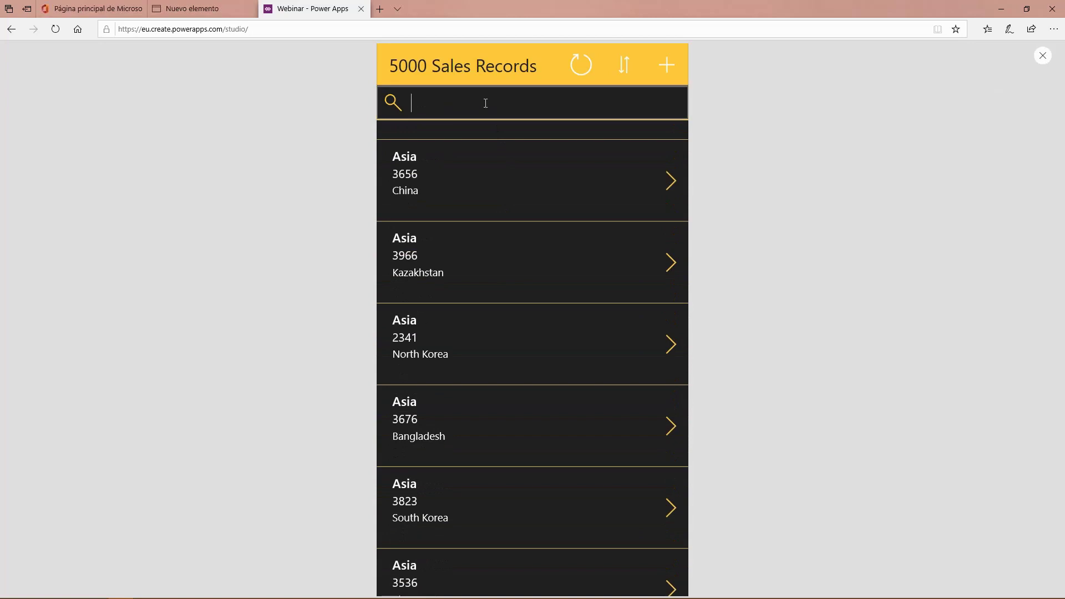
pyautogui.write('asia')
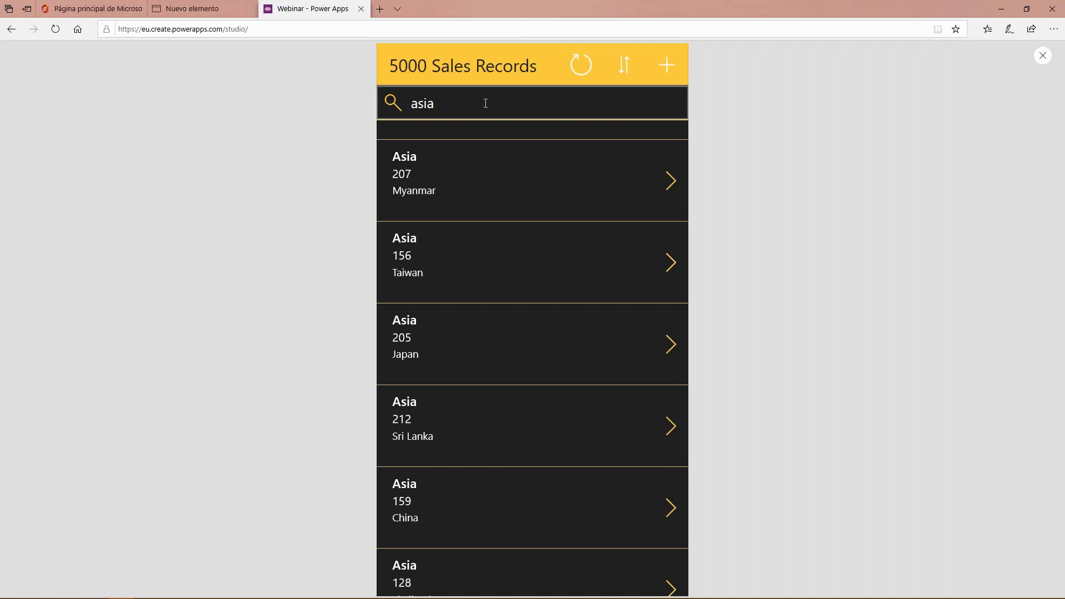
pyautogui.press('BackSpace')
pyautogui.press('BackSpace')
pyautogui.press('BackSpace')
pyautogui.press('BackSpace')
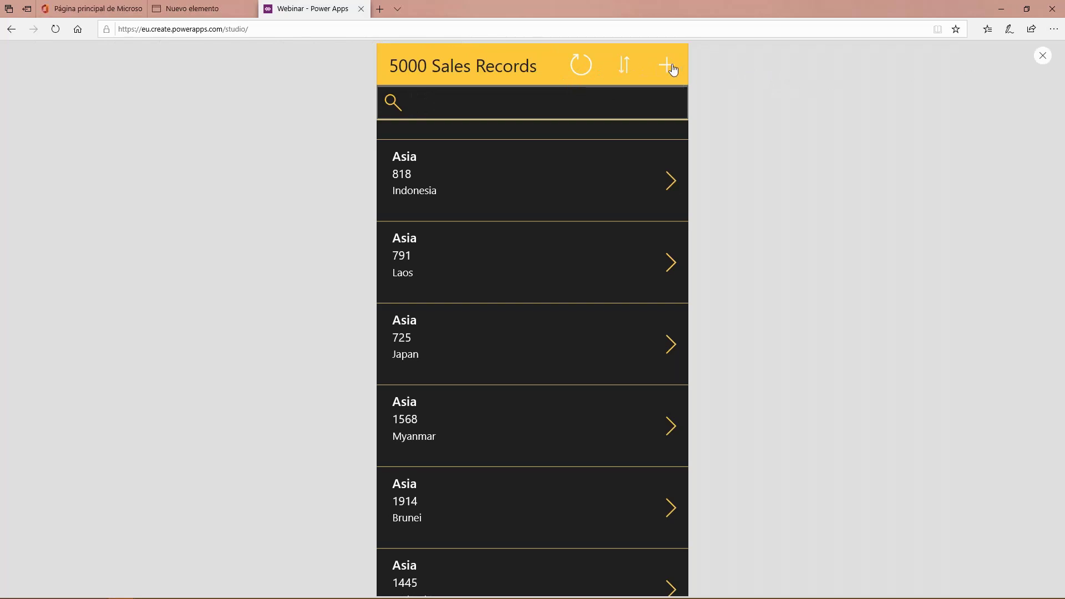
# - Open the first Indonesia record in the preview, look through its edit form and leave the preview
pyautogui.click(670, 183)
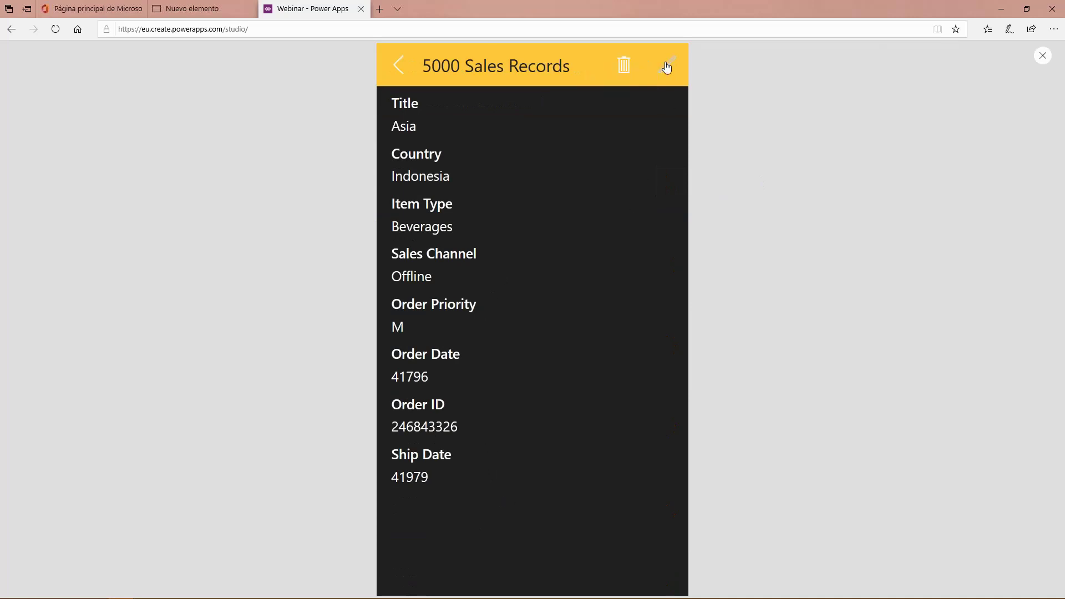
pyautogui.click(666, 66)
pyautogui.scroll(-1, 529, 212)
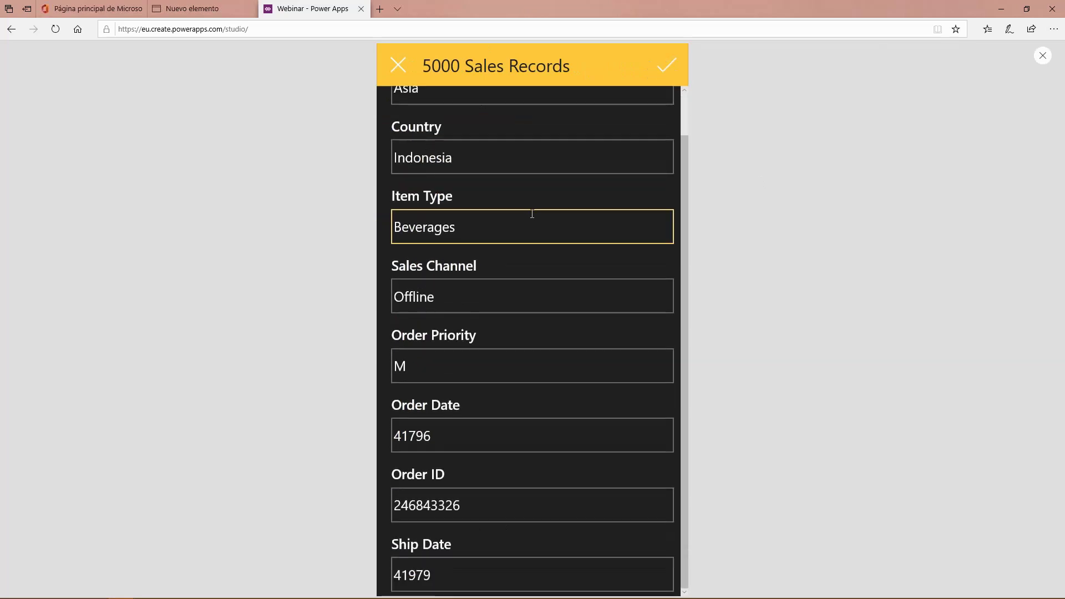
pyautogui.scroll(1, 531, 213)
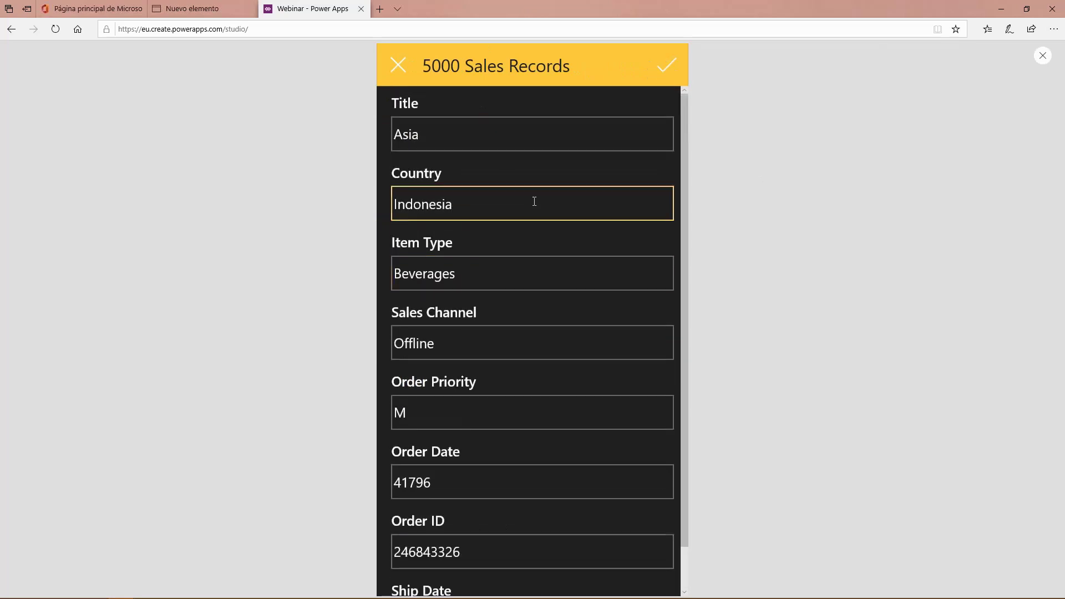
pyautogui.click(1043, 58)
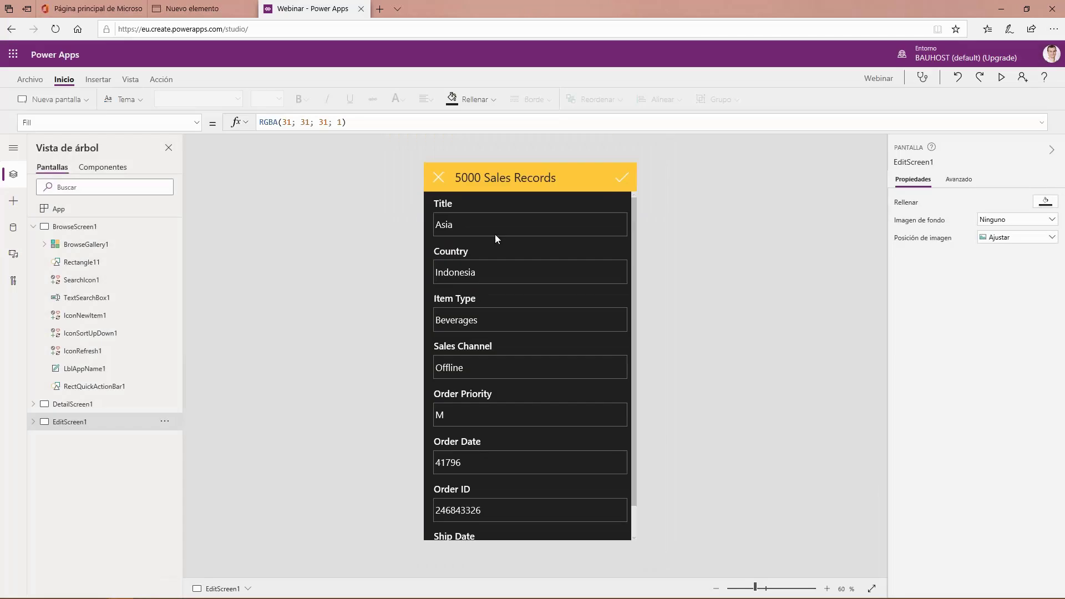
# - Give EditForm1 a Horizontal layout, trying 2 columns before setting it to 1 column
pyautogui.click(464, 203)
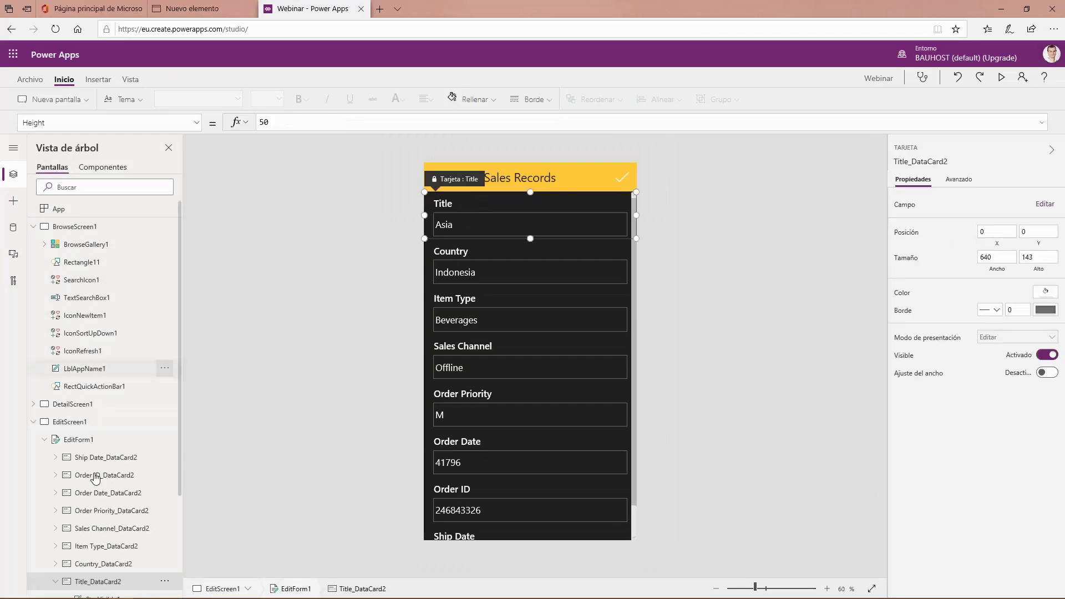
pyautogui.click(95, 440)
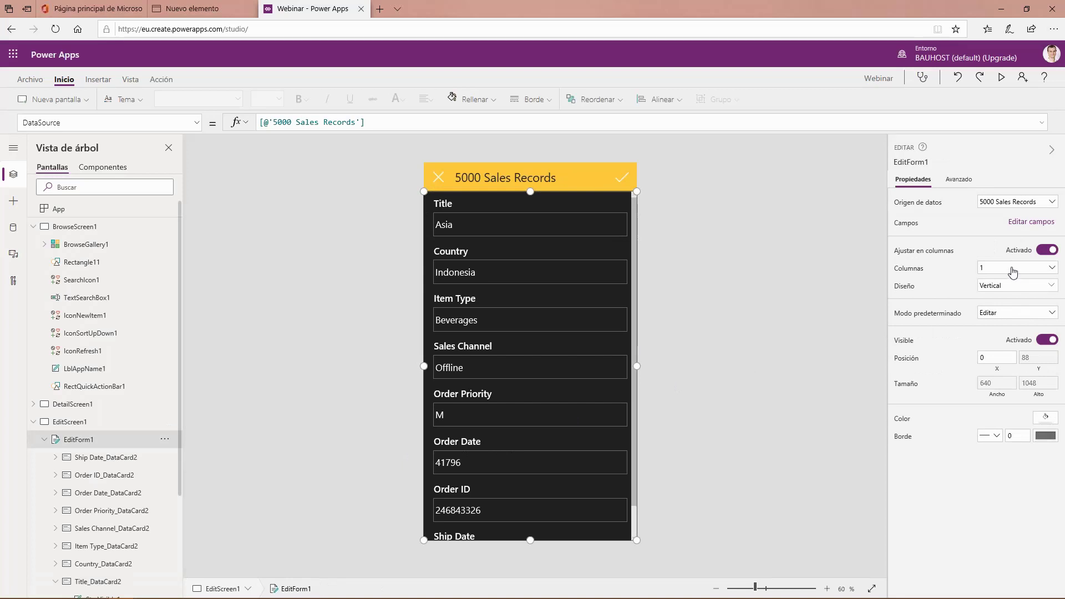
pyautogui.click(1013, 271)
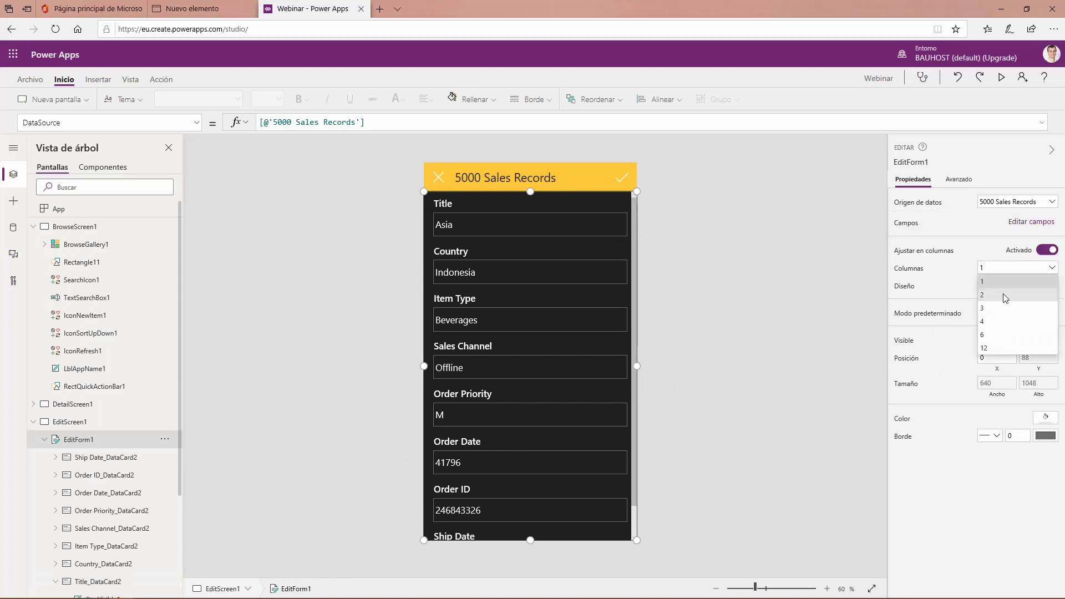
pyautogui.click(1005, 295)
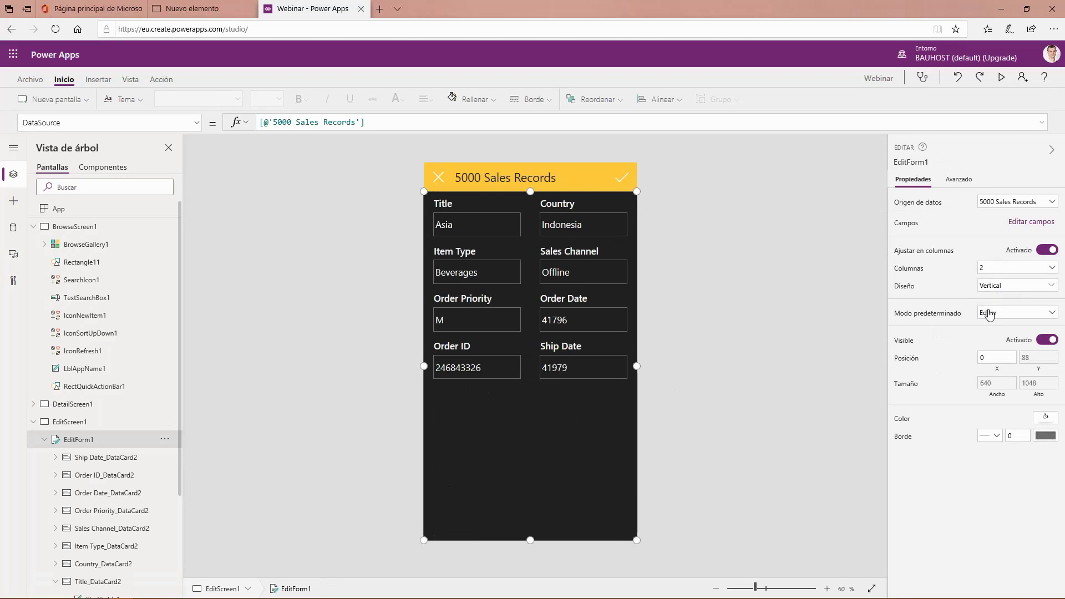
pyautogui.click(997, 289)
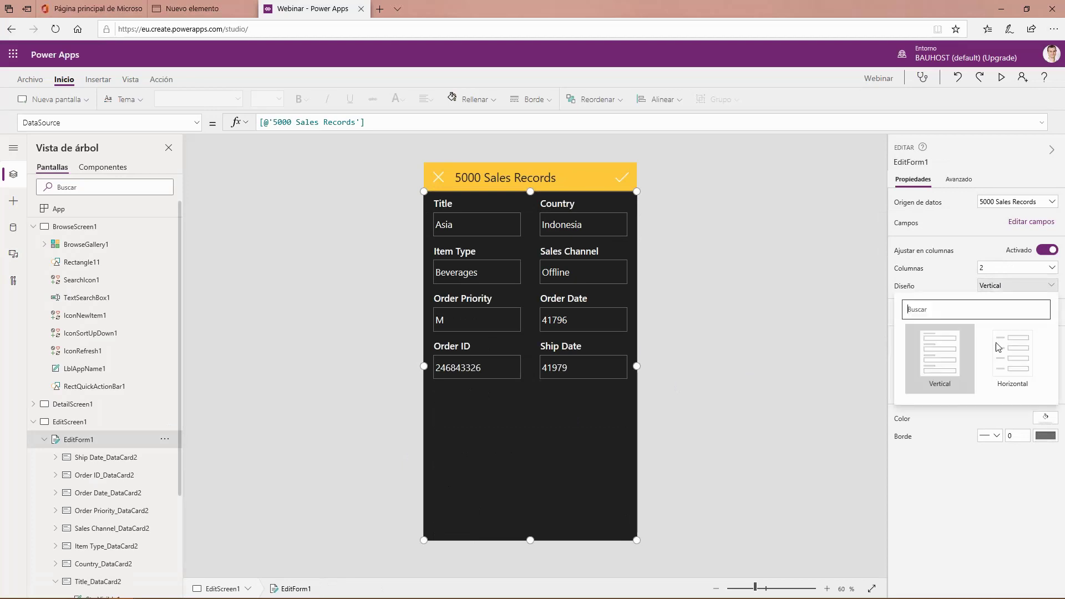
pyautogui.click(1005, 351)
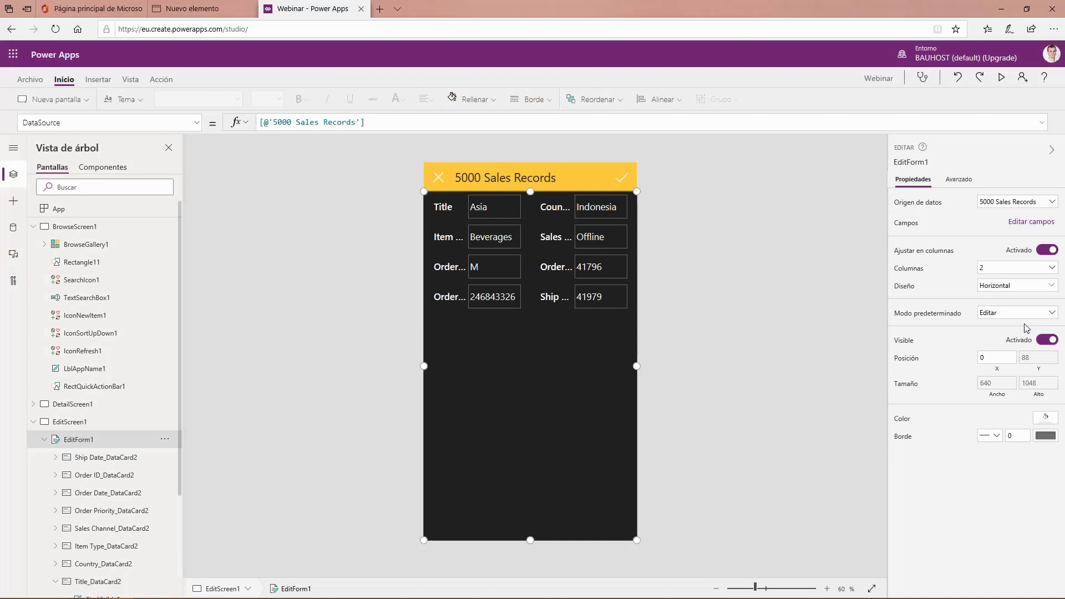
pyautogui.click(999, 270)
pyautogui.click(993, 281)
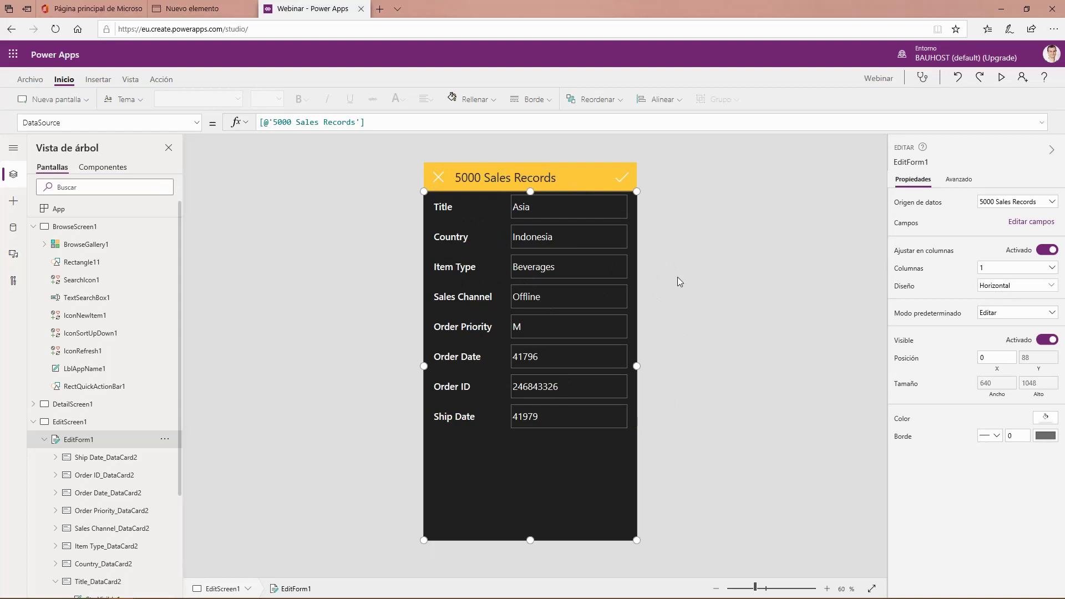
# - Preview the rearranged edit form, return to the editor and save the Webinar app
pyautogui.click(1004, 78)
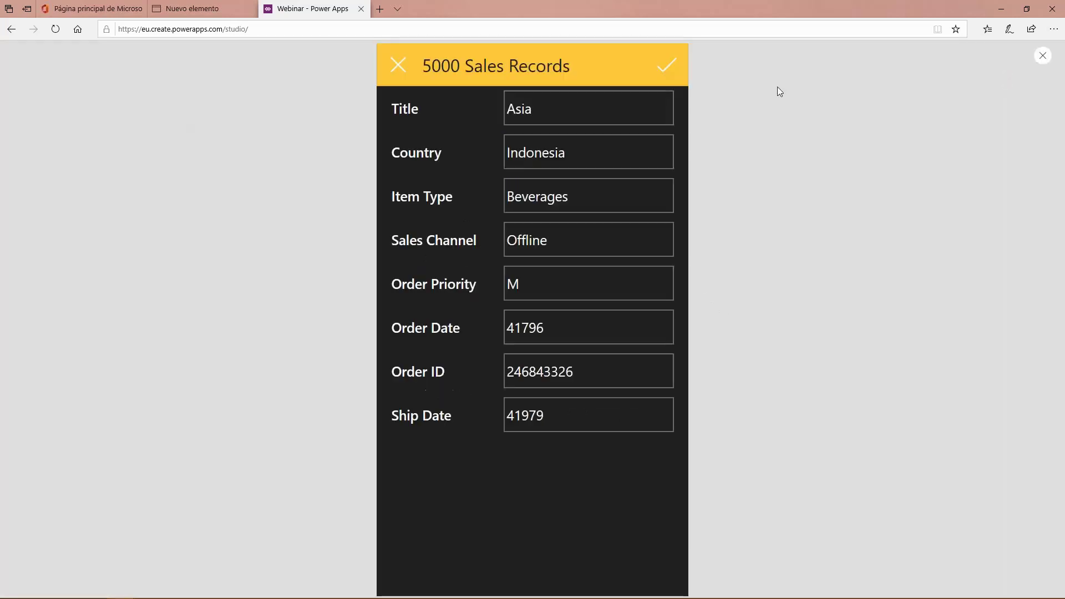
pyautogui.click(1041, 57)
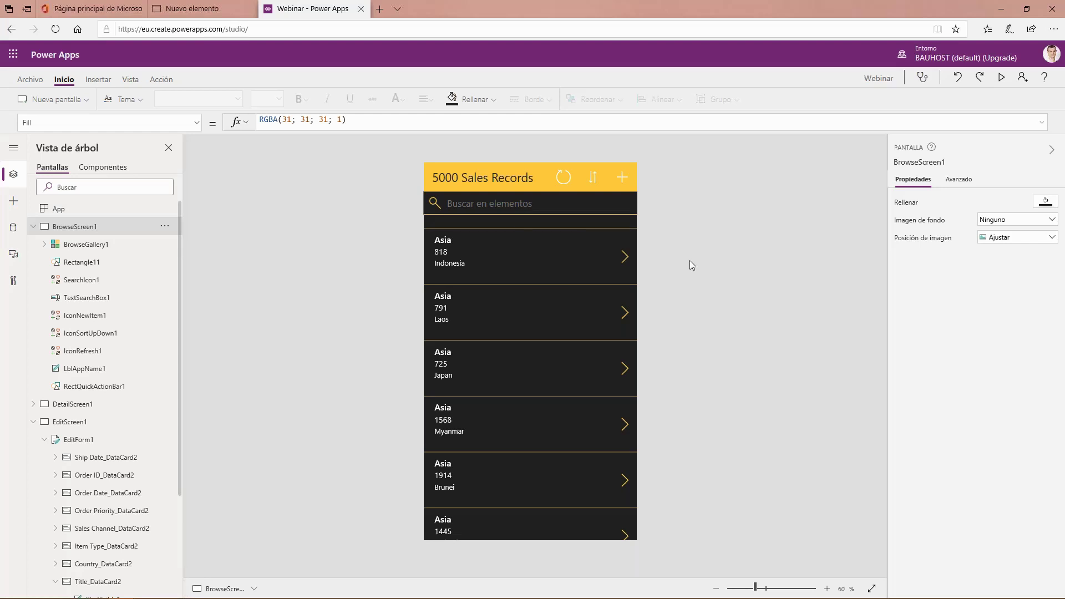
pyautogui.hotkey('ctrl', 's')
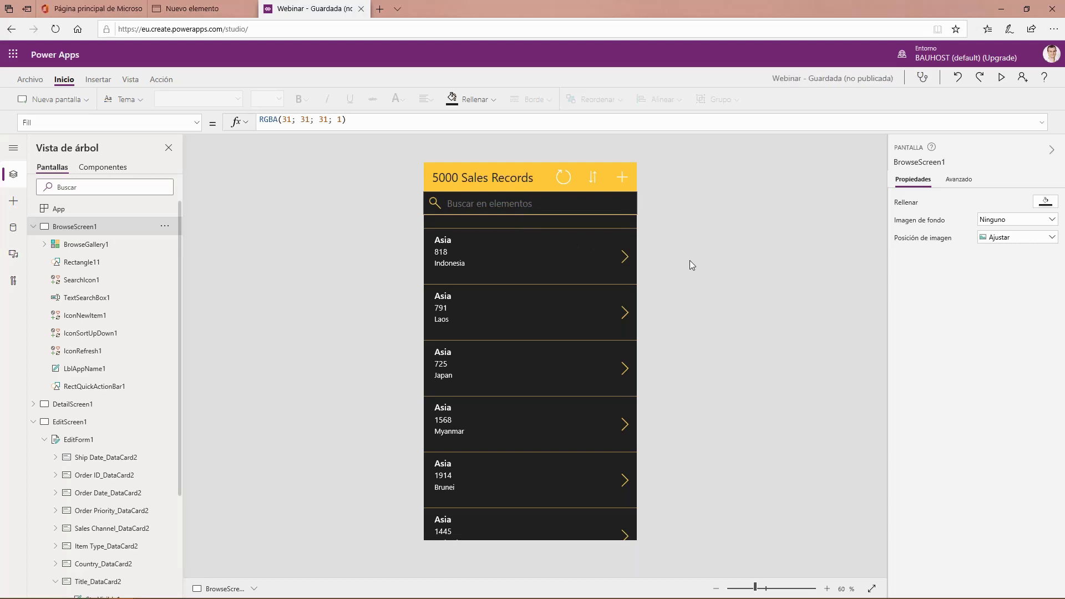
# - Preview the app from the browse screen, check the first Indonesia record's details and edit form, and return to the record list
pyautogui.click(1004, 77)
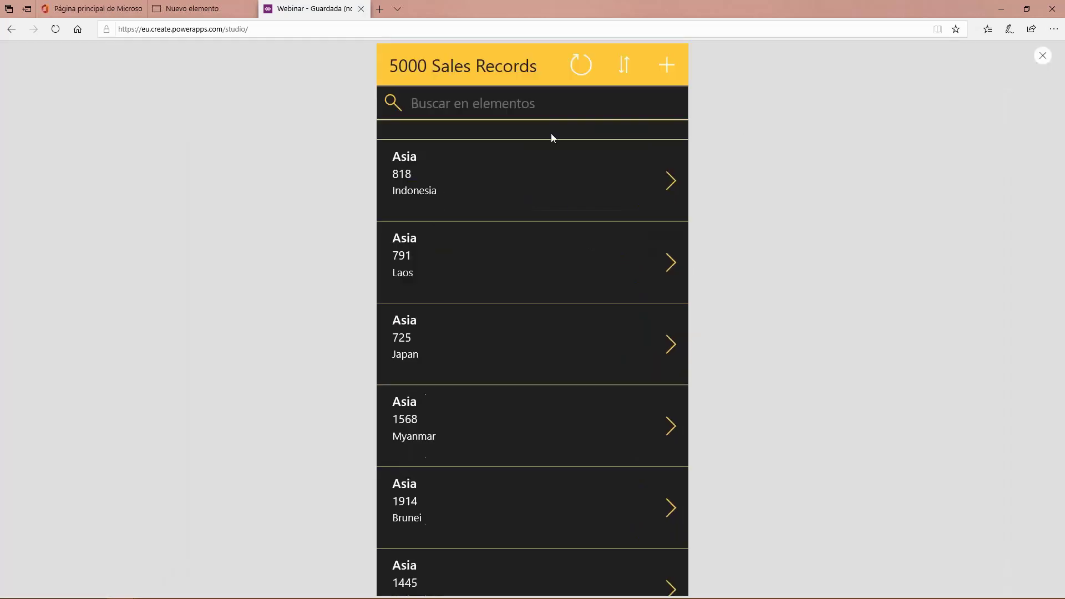
pyautogui.click(672, 178)
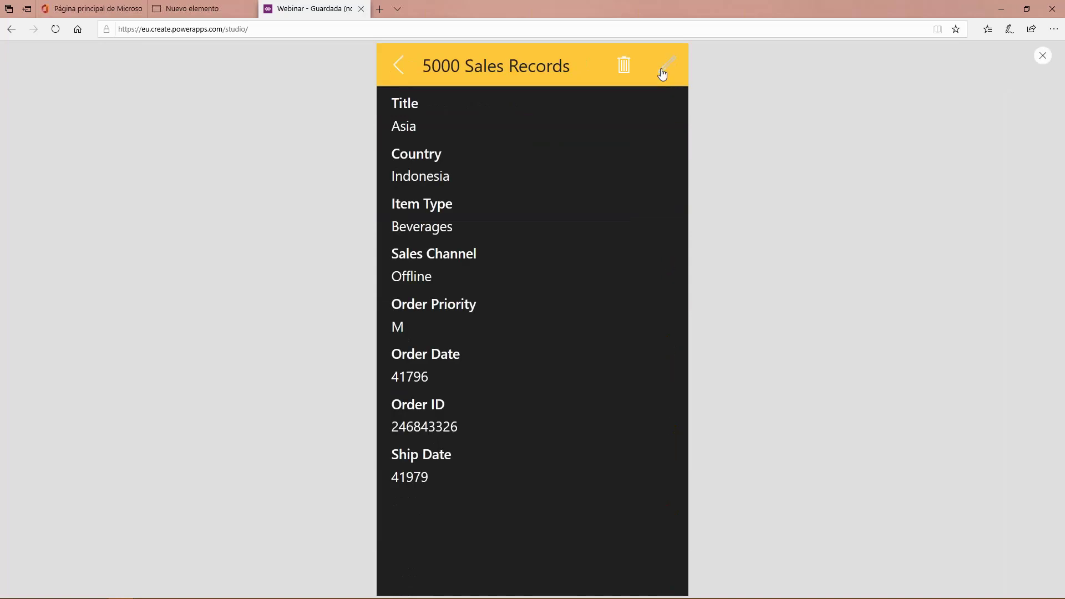
pyautogui.click(666, 68)
pyautogui.click(400, 66)
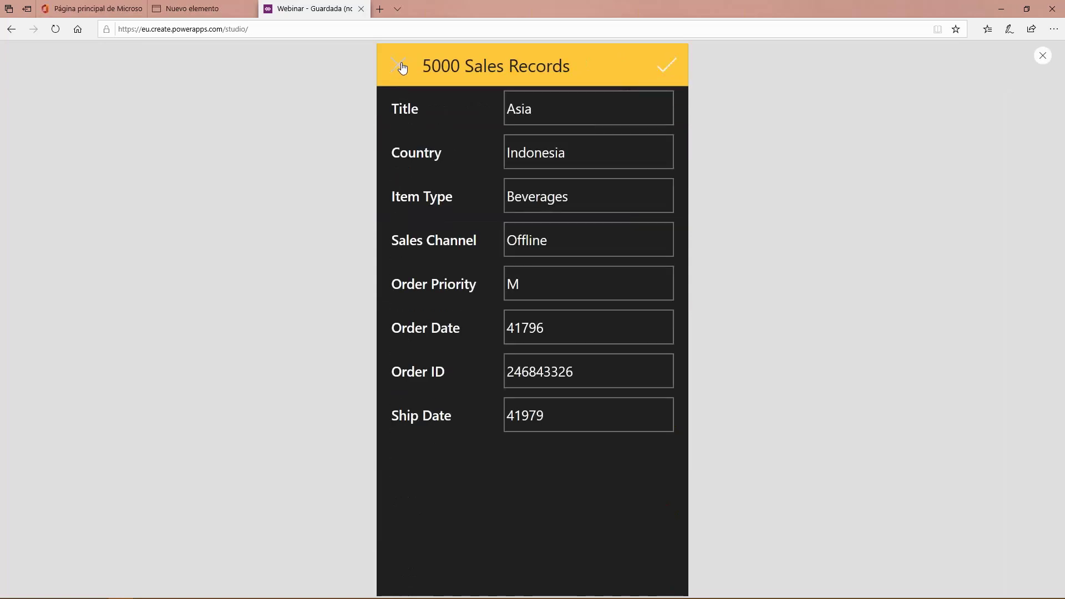
pyautogui.click(401, 68)
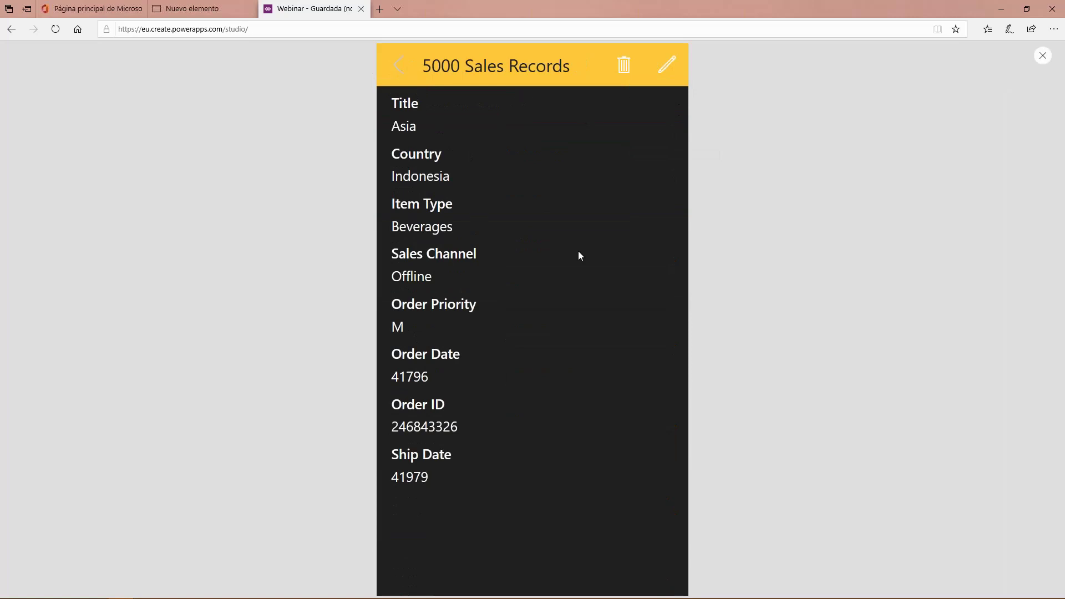
# - Start a new record and enter Title sdsa, Country fassafd and Item Type asdf
pyautogui.click(664, 68)
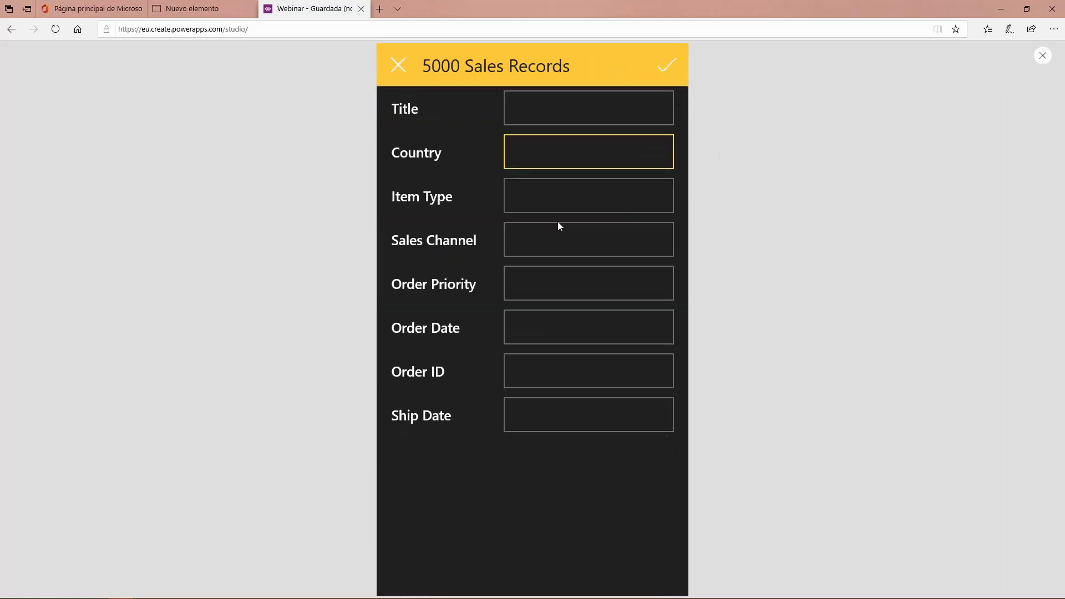
pyautogui.click(548, 105)
pyautogui.write('sdsa')
pyautogui.click(539, 147)
pyautogui.write('fassafd')
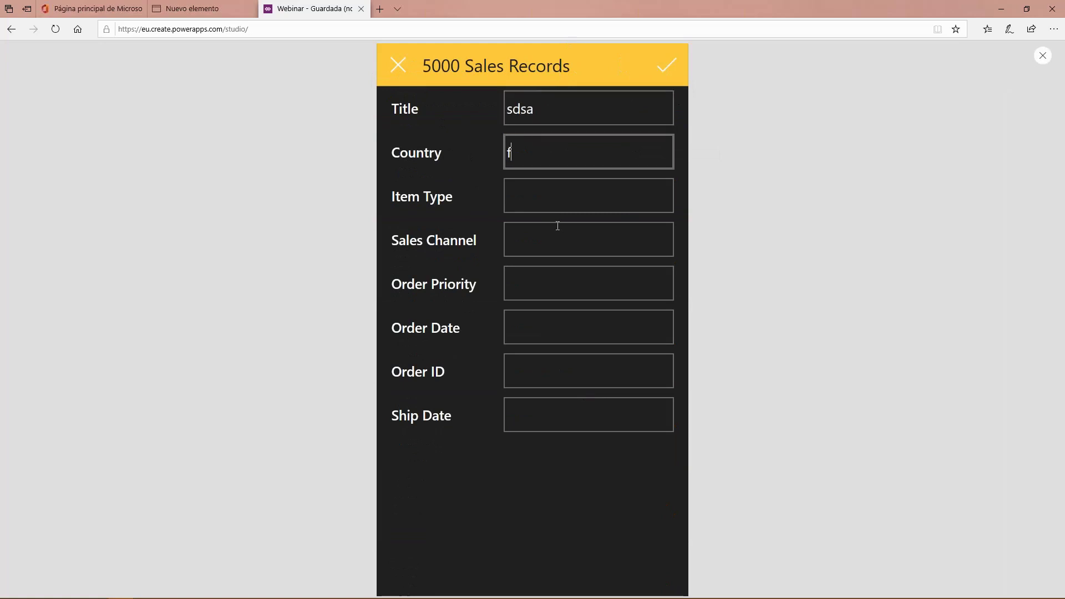
pyautogui.click(532, 195)
pyautogui.write('asdf')
# - Enter Sales Channel sadf, Order Priority adsfas and Order Date dsdadf in the new record, leave Order ID empty and exit the preview
pyautogui.click(525, 244)
pyautogui.write('sadf')
pyautogui.click(530, 290)
pyautogui.write('adsfas')
pyautogui.click(531, 333)
pyautogui.write('dsdadf')
pyautogui.click(531, 371)
pyautogui.write('a')
pyautogui.press('BackSpace')
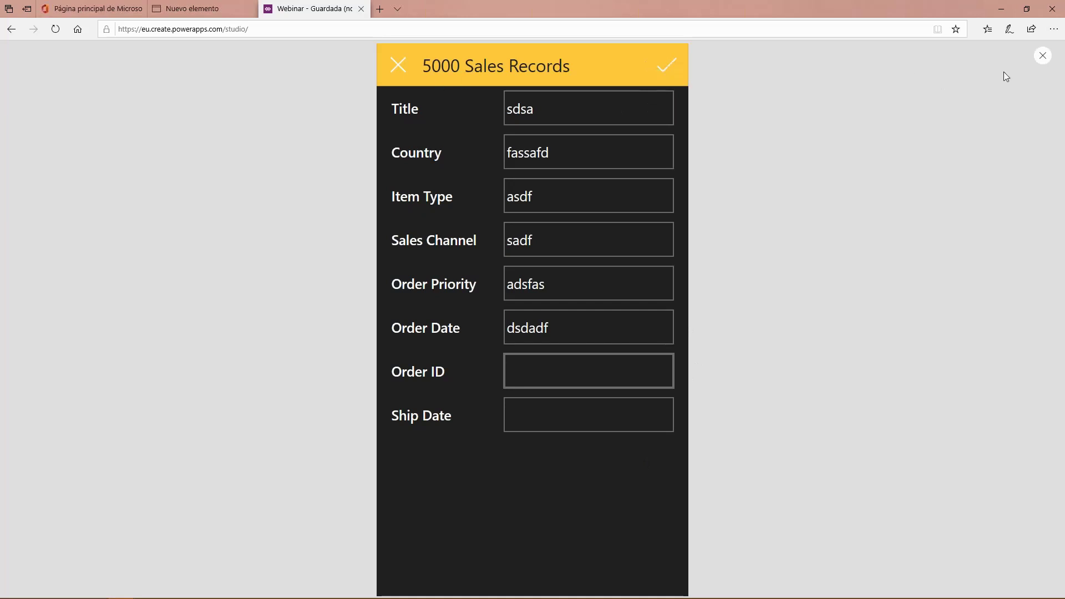
pyautogui.click(1042, 55)
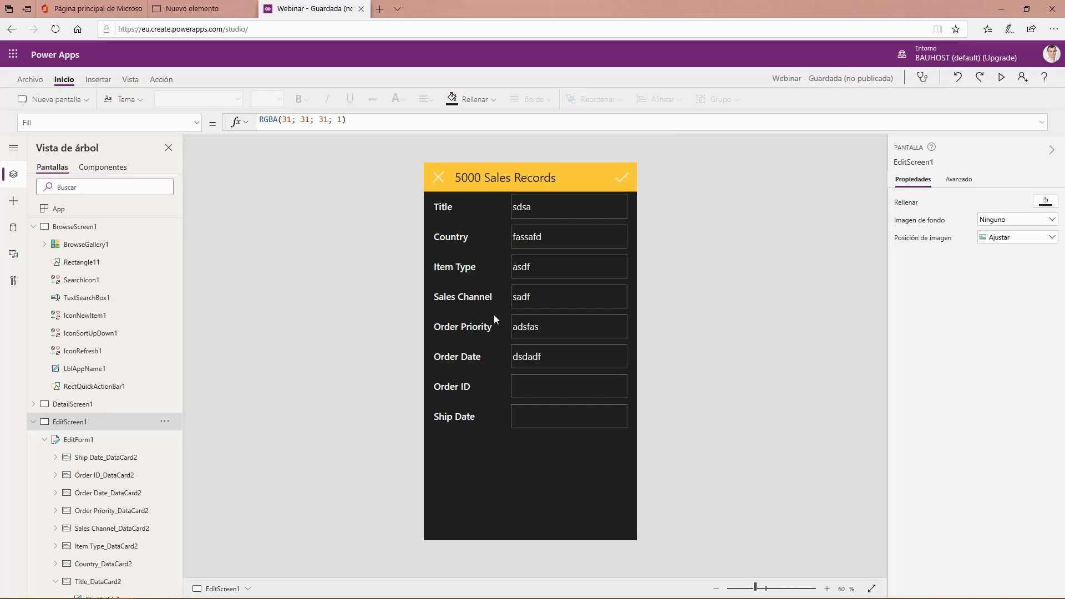
# - Collapse EditForm1 in the screen tree, then bring up the Aforo Oficinas app window and enlarge it
pyautogui.click(44, 440)
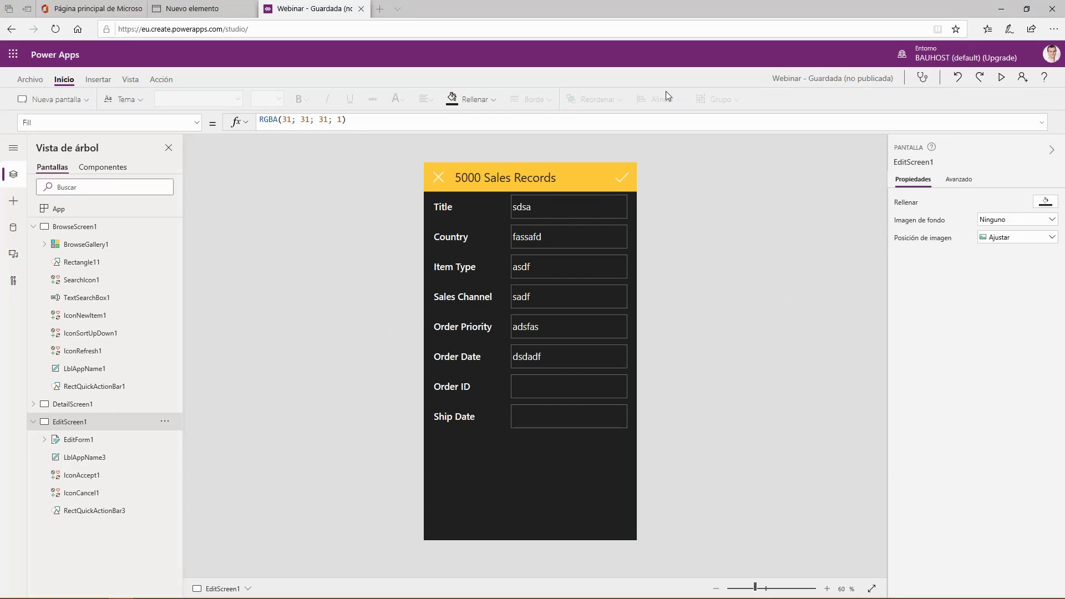
pyautogui.moveTo(668, 96); pyautogui.dragTo(804, 217)
pyautogui.moveTo(1054, 82); pyautogui.dragTo(526, 18)
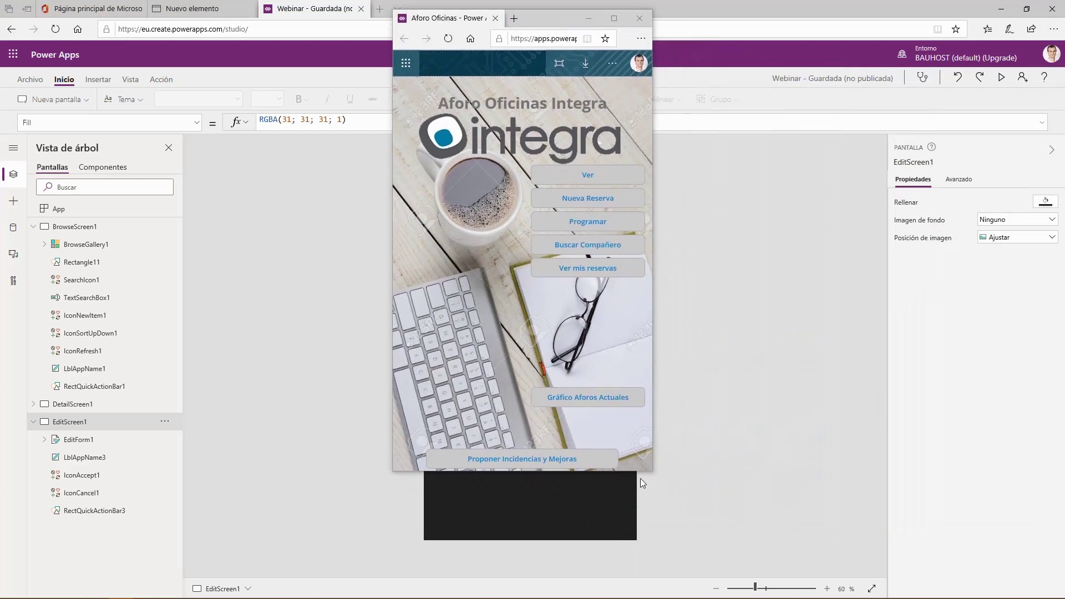
pyautogui.moveTo(649, 475); pyautogui.dragTo(682, 584)
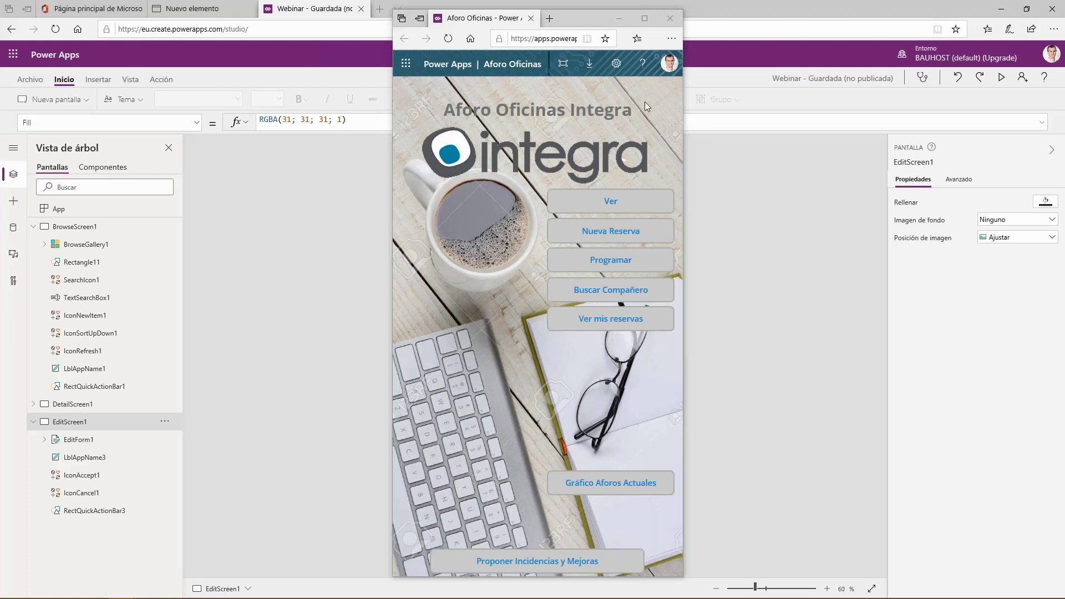
# - Switch to Microsoft Lists, look at the Oficinas list behind the app, and return to the Aforo Oficinas window
pyautogui.click(185, 7)
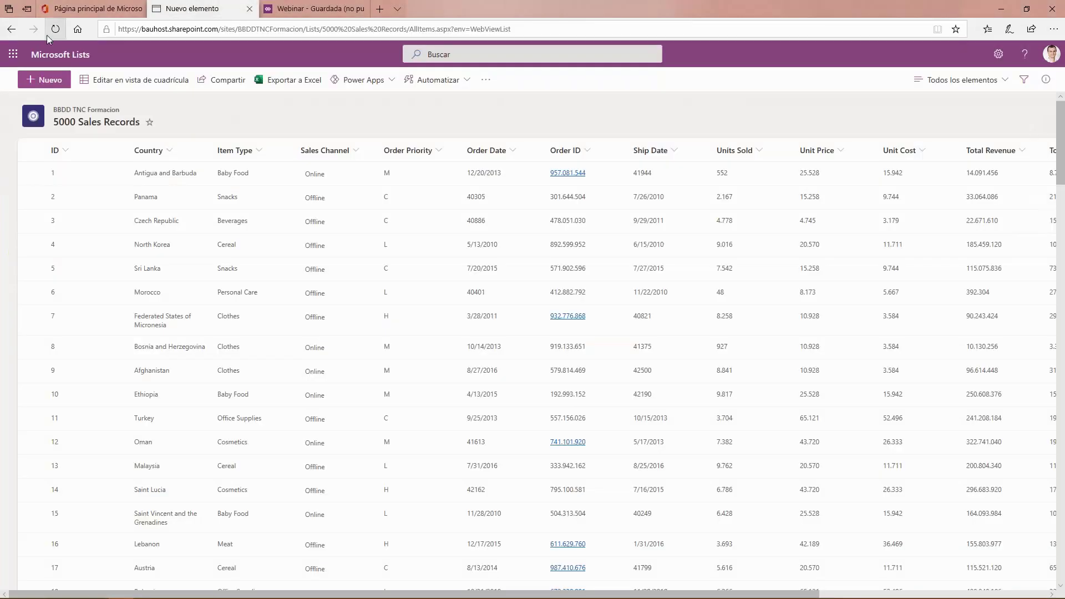
pyautogui.click(55, 58)
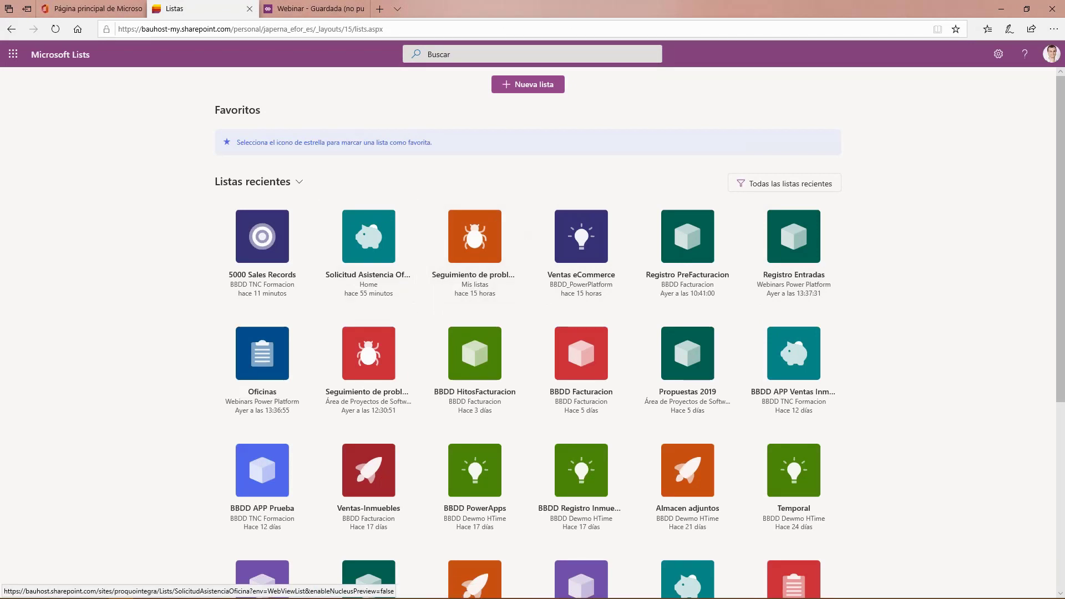
pyautogui.click(410, 338)
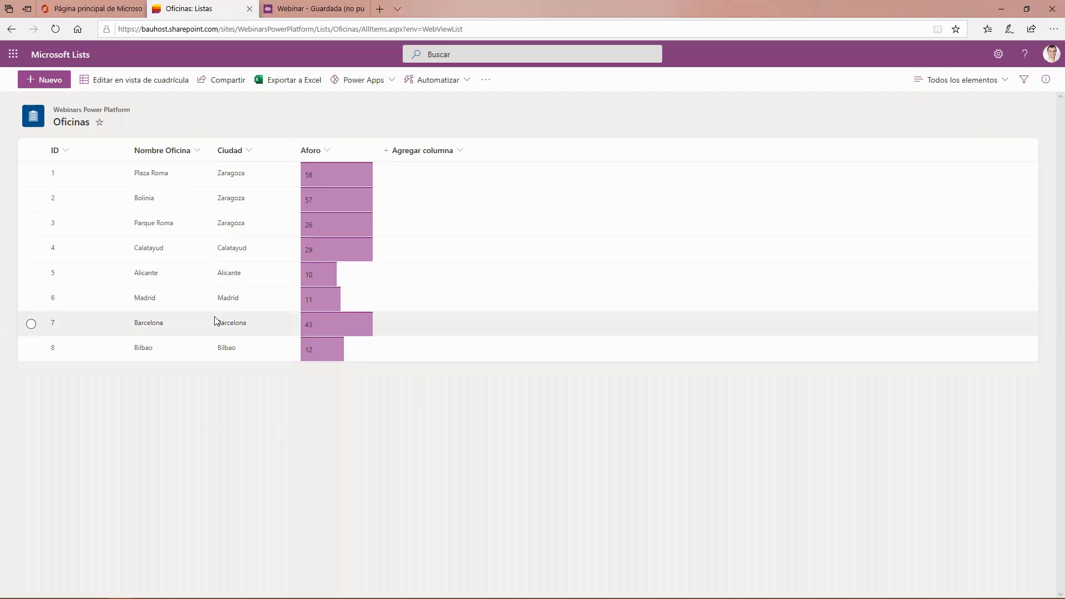
pyautogui.click(311, 12)
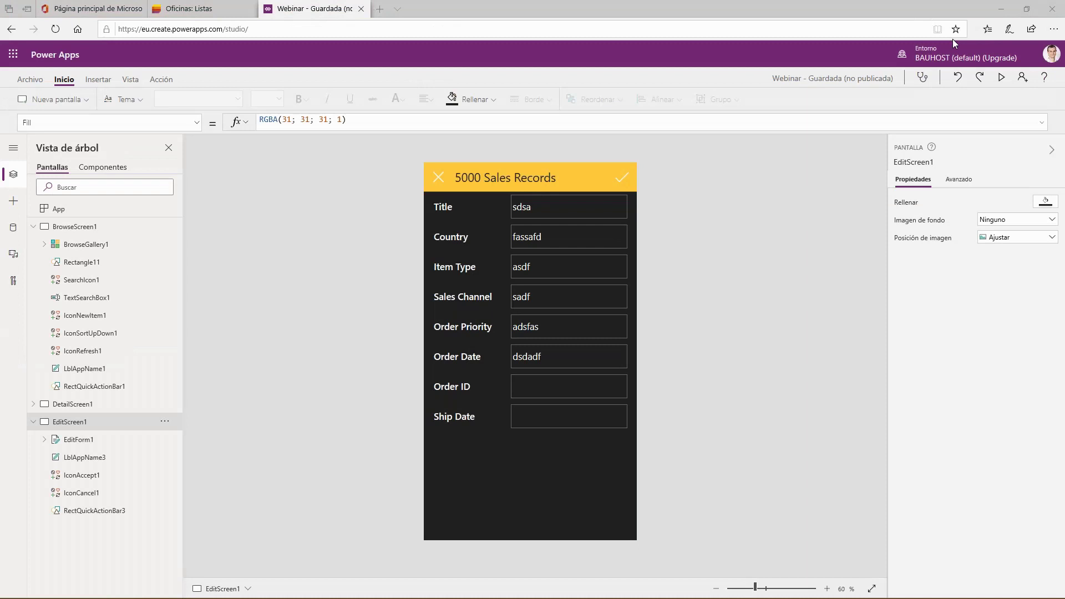
pyautogui.hotkey('alt', 'Tab')
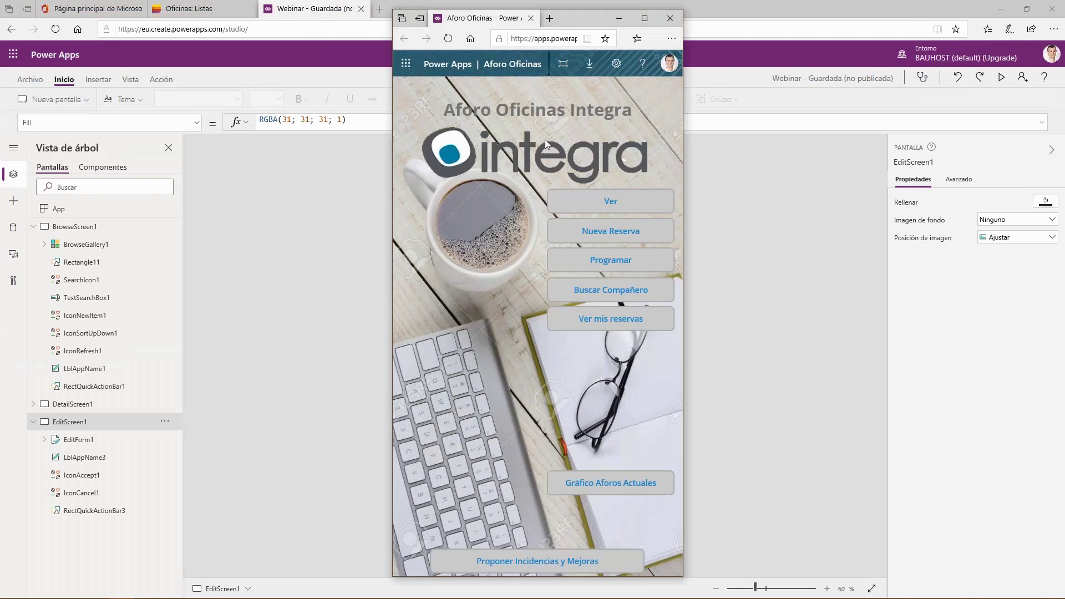
# - Open the Ver screen of Aforo Oficinas and select the office Zaragoza - Plaza Roma to see its registrations
pyautogui.click(603, 199)
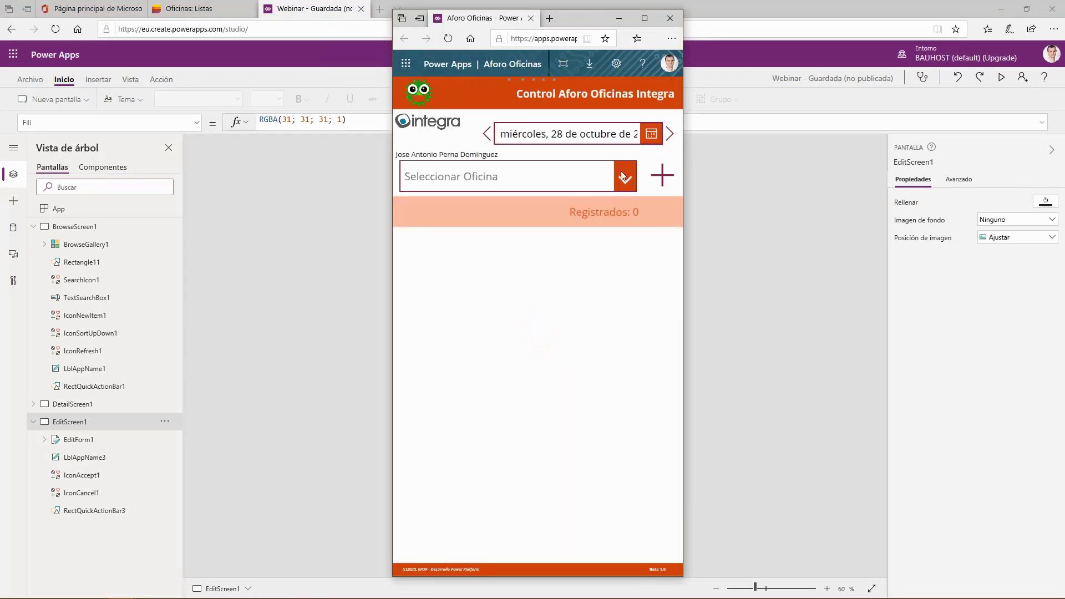
pyautogui.click(623, 177)
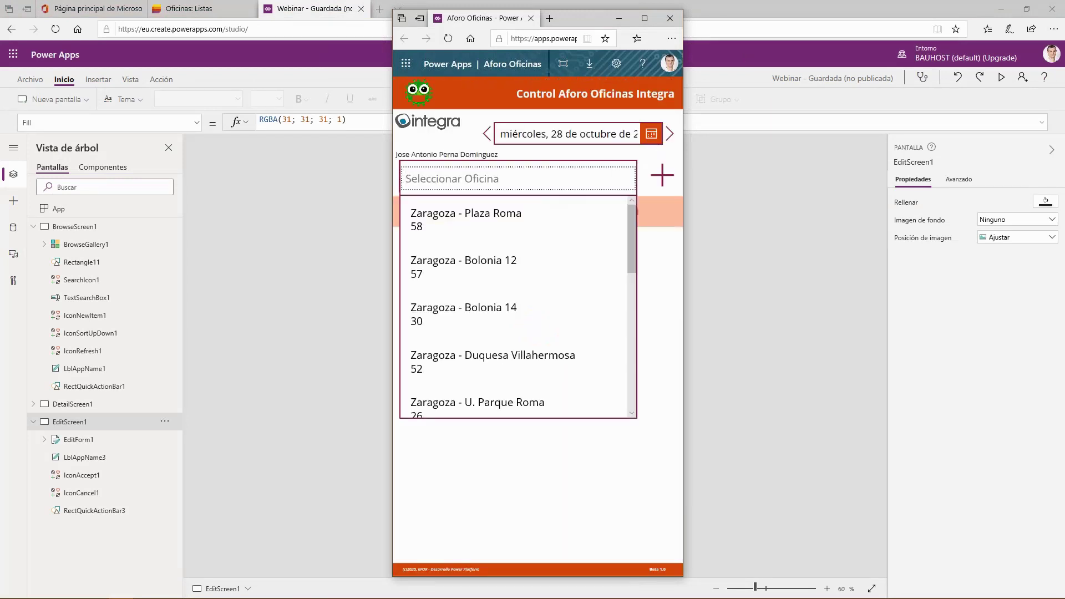
pyautogui.click(501, 216)
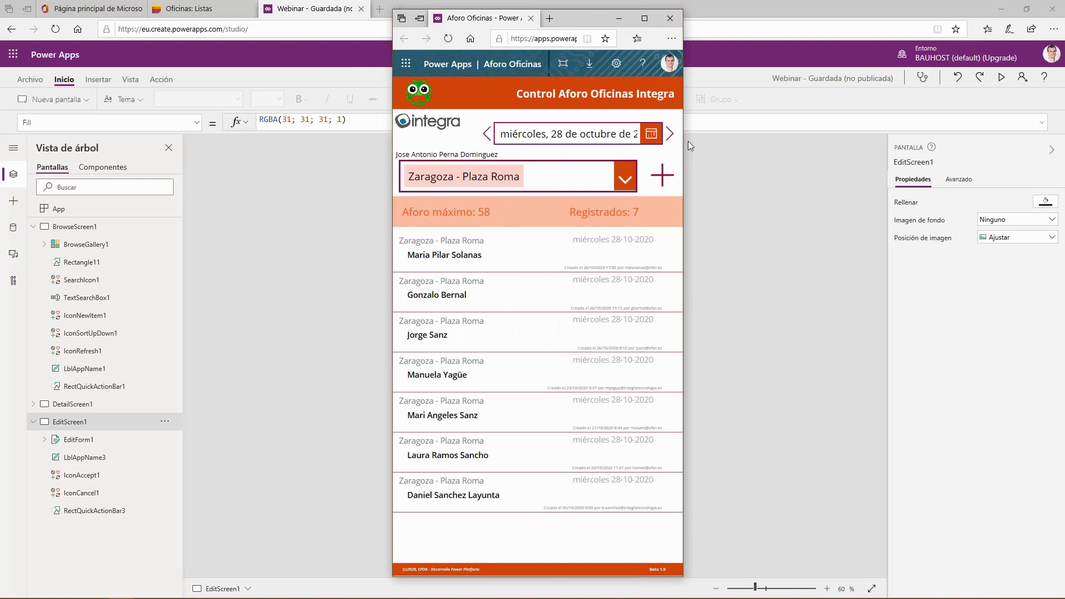
# - Look through Plaza Roma's registrations for 29 October 2020, moving the date ahead to 30 October and back, and return to the home screen
pyautogui.click(671, 136)
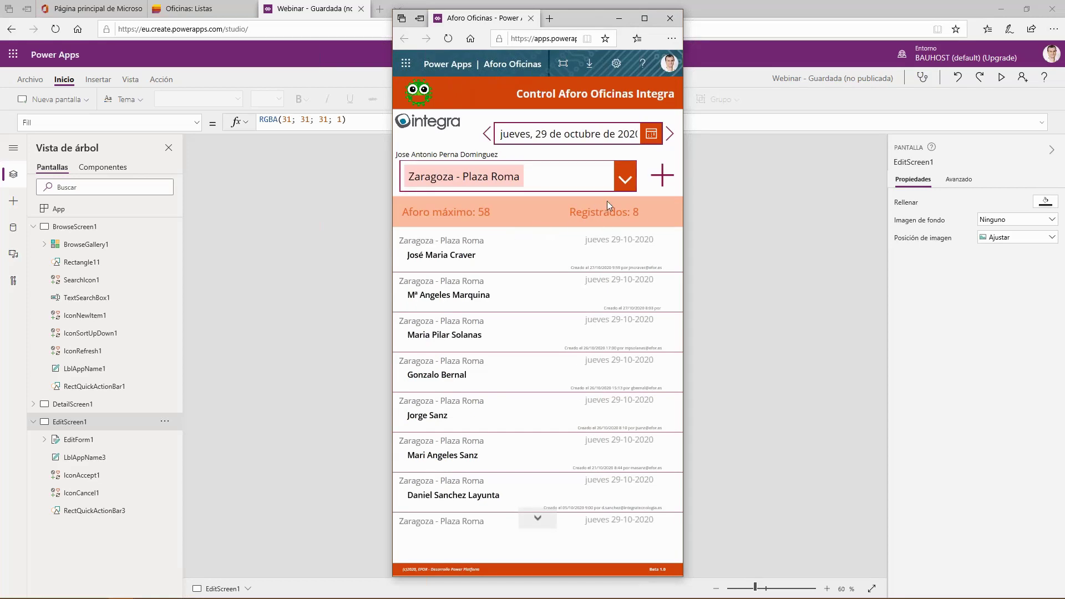
pyautogui.click(669, 139)
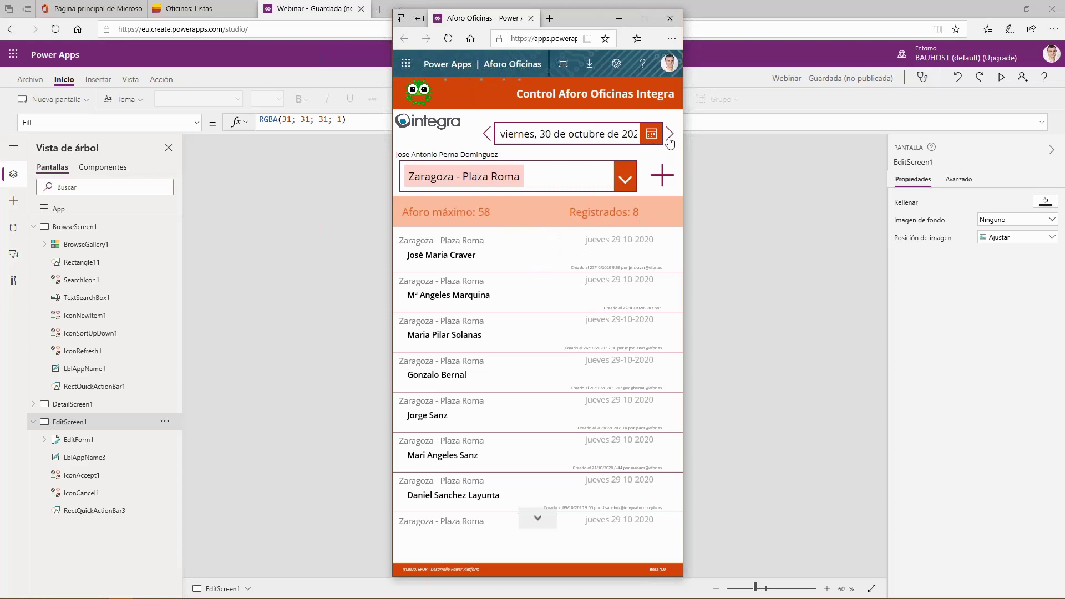
pyautogui.click(488, 135)
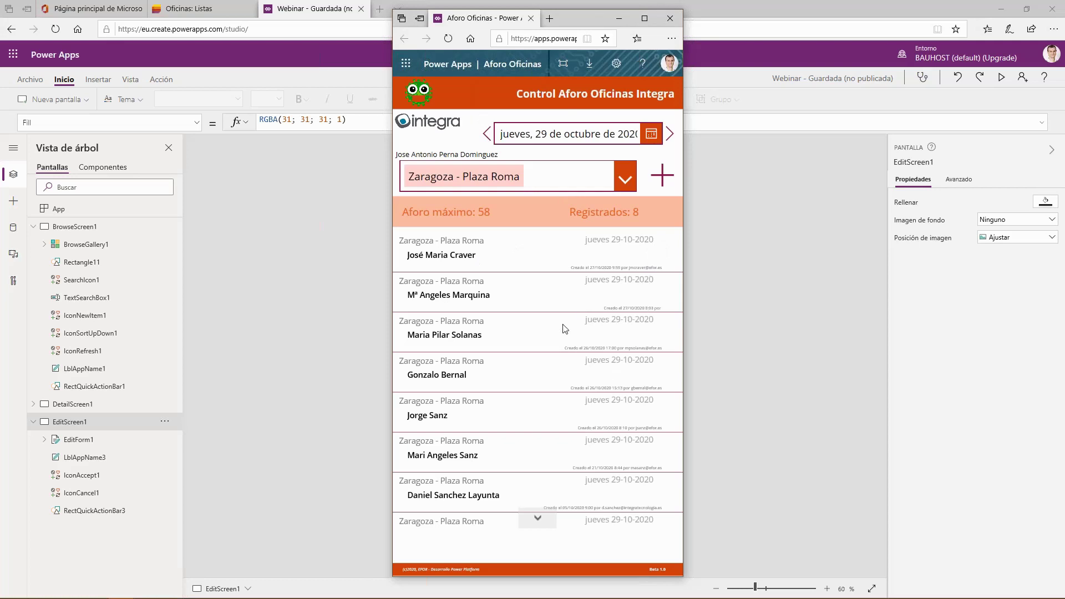
pyautogui.scroll(-1, 564, 328)
pyautogui.scroll(1, 577, 332)
pyautogui.click(413, 92)
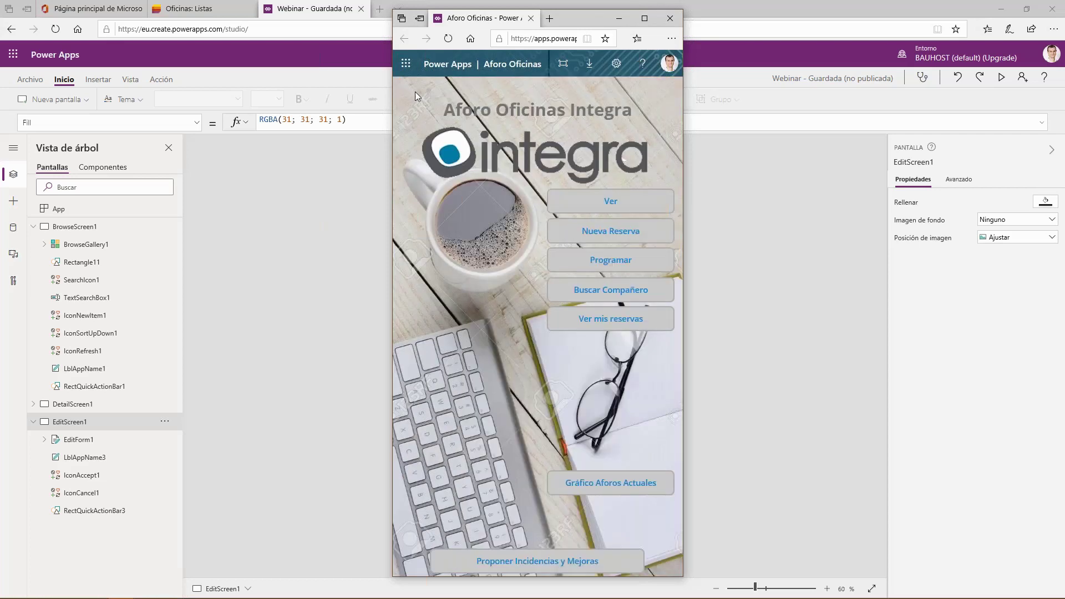
# - View the empty Nueva Reserva form twice, returning to the home screen each time without entering a reservation
pyautogui.click(570, 233)
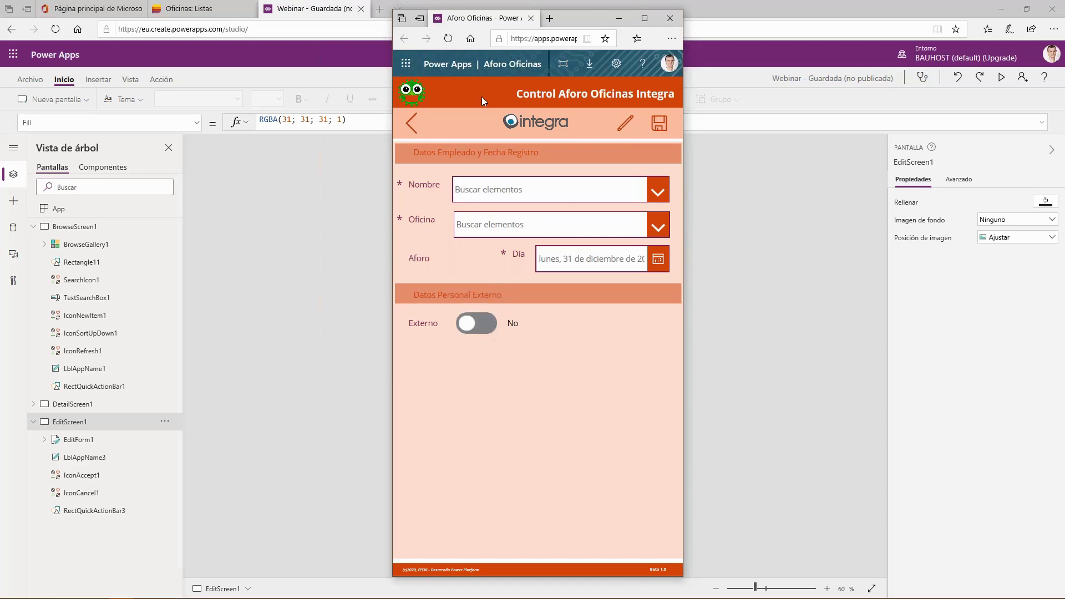
pyautogui.click(411, 123)
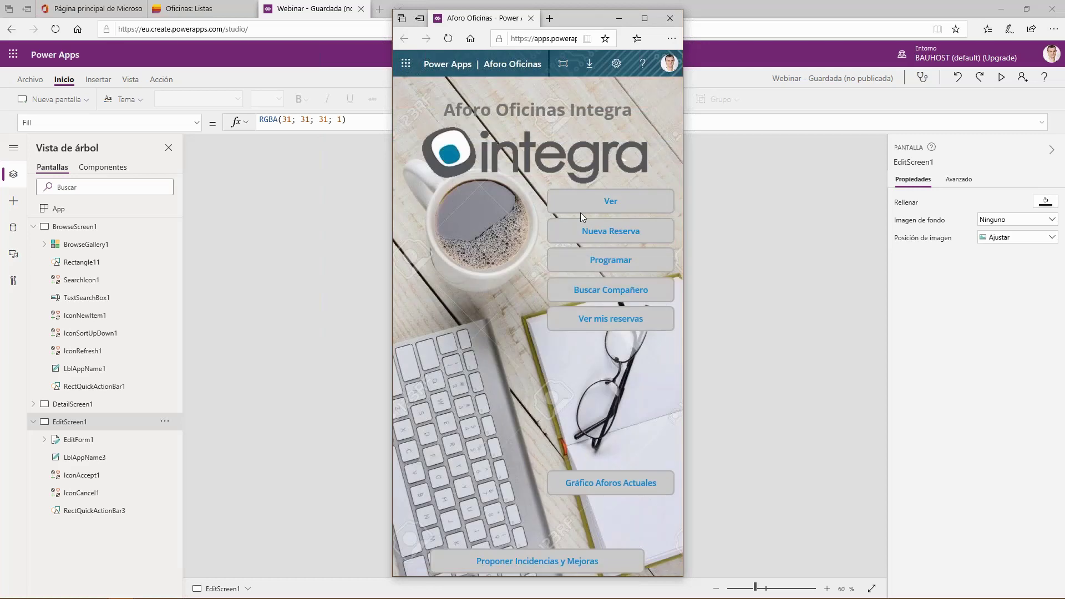
pyautogui.click(606, 229)
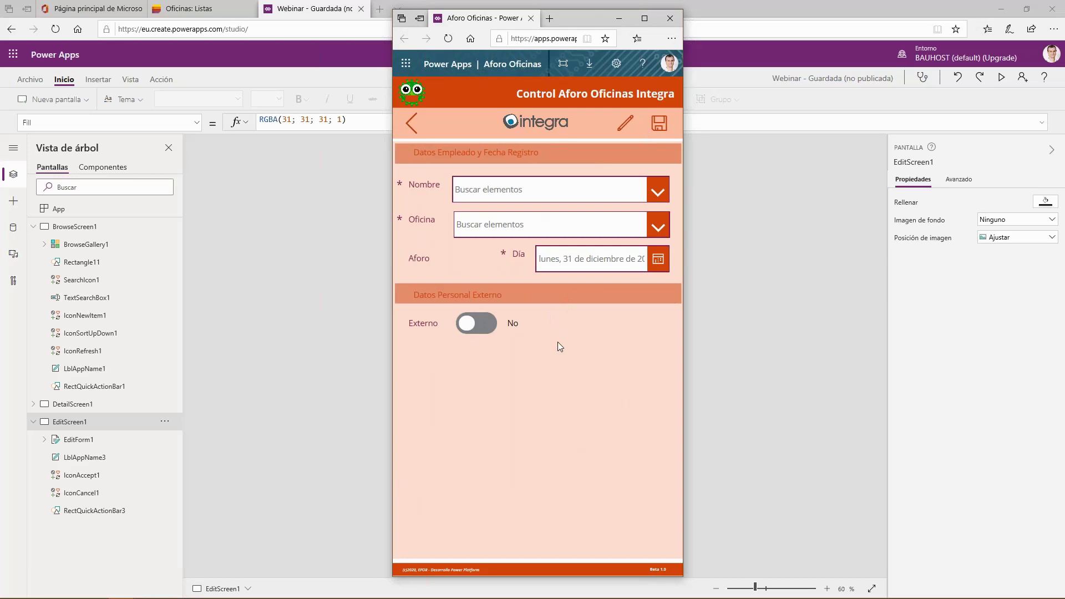
pyautogui.click(420, 93)
# - Open the Programar screen and select Zaragoza - Plaza Roma as the office to schedule attendance for
pyautogui.click(586, 255)
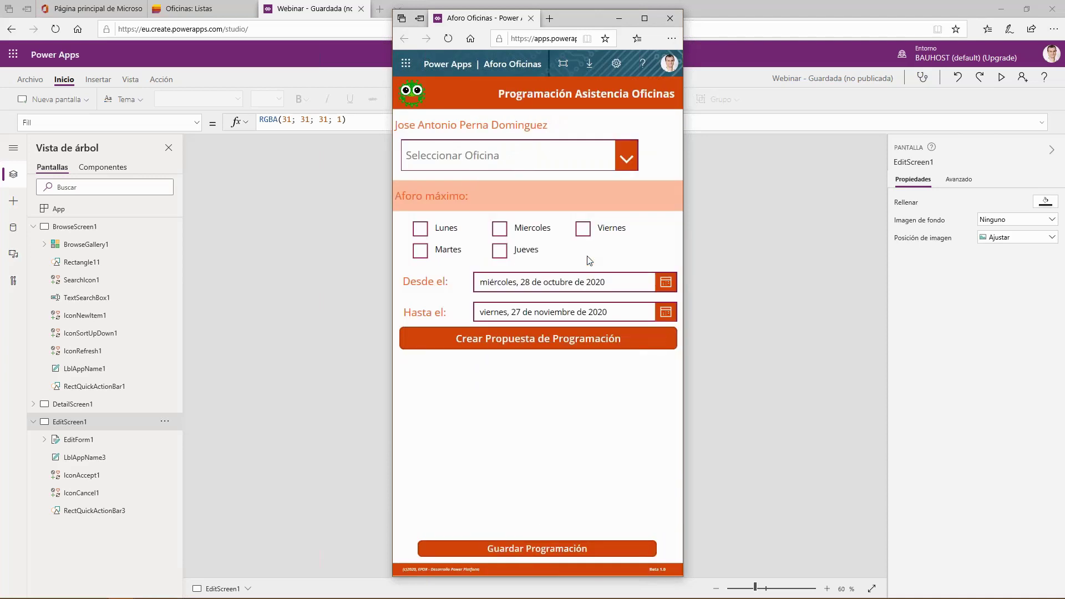
pyautogui.click(626, 154)
pyautogui.click(519, 206)
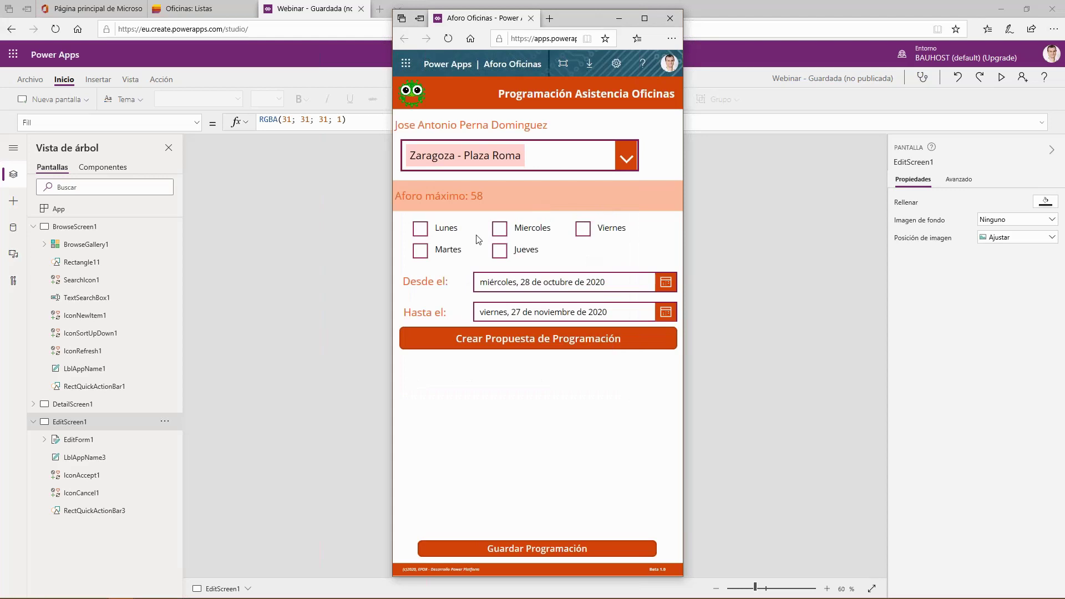
# - Mark Lunes, Miercoles and Jueves as attendance days and create the schedule proposal for the preset date range
pyautogui.click(434, 233)
pyautogui.click(499, 232)
pyautogui.click(501, 251)
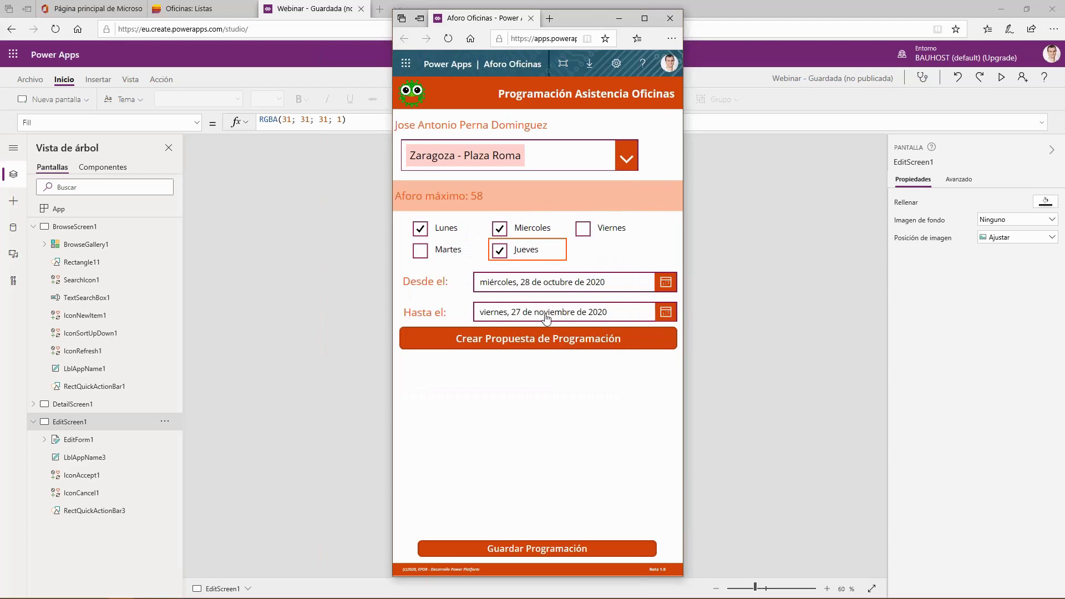
pyautogui.click(536, 335)
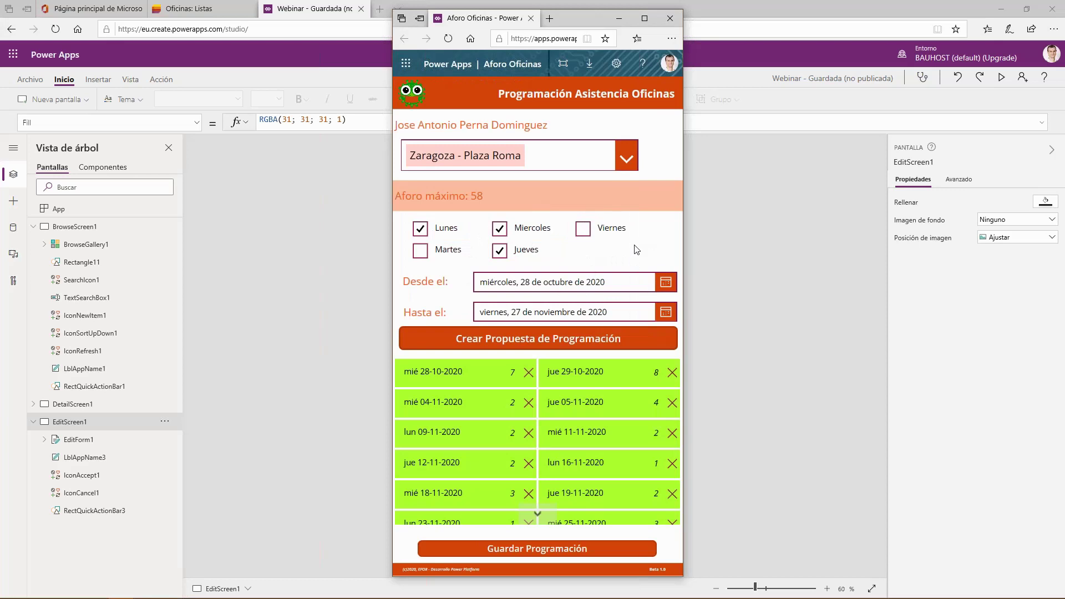
# - Remove the dates 28-10-2020 and 29-10-2020 from the proposed schedule and return to the home screen without saving
pyautogui.click(529, 373)
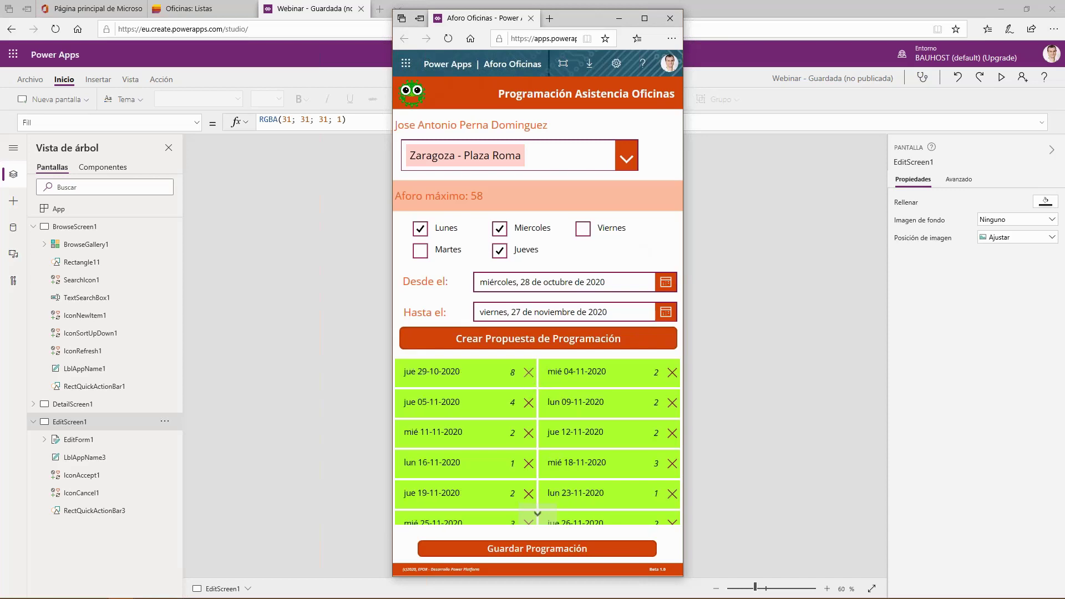
pyautogui.click(530, 374)
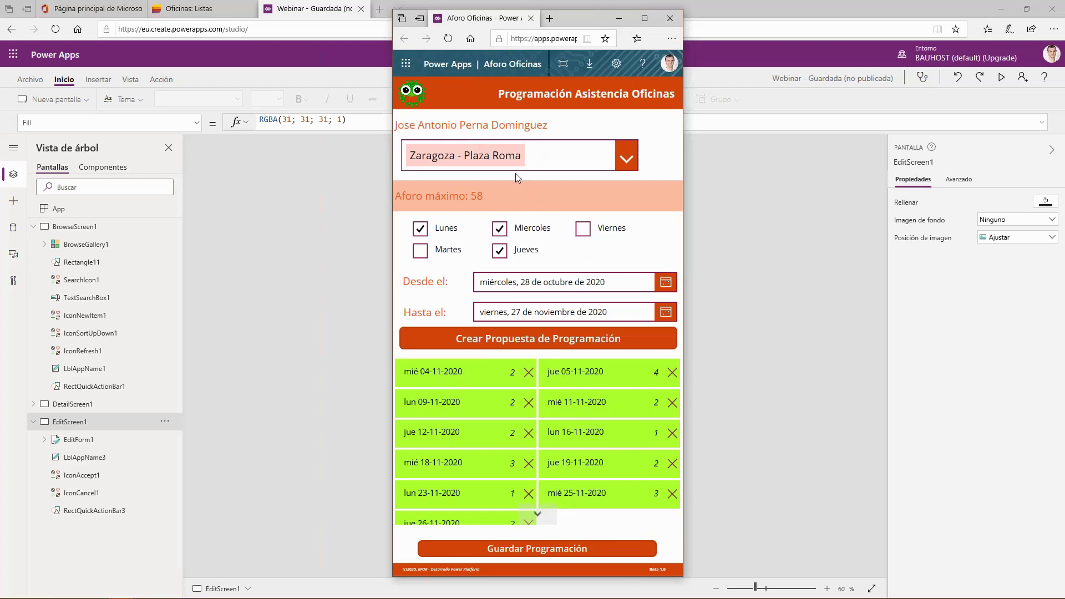
pyautogui.click(415, 90)
# - Open Buscar Compañero, look at the list of people, close it without choosing anyone and return to the home screen
pyautogui.click(598, 286)
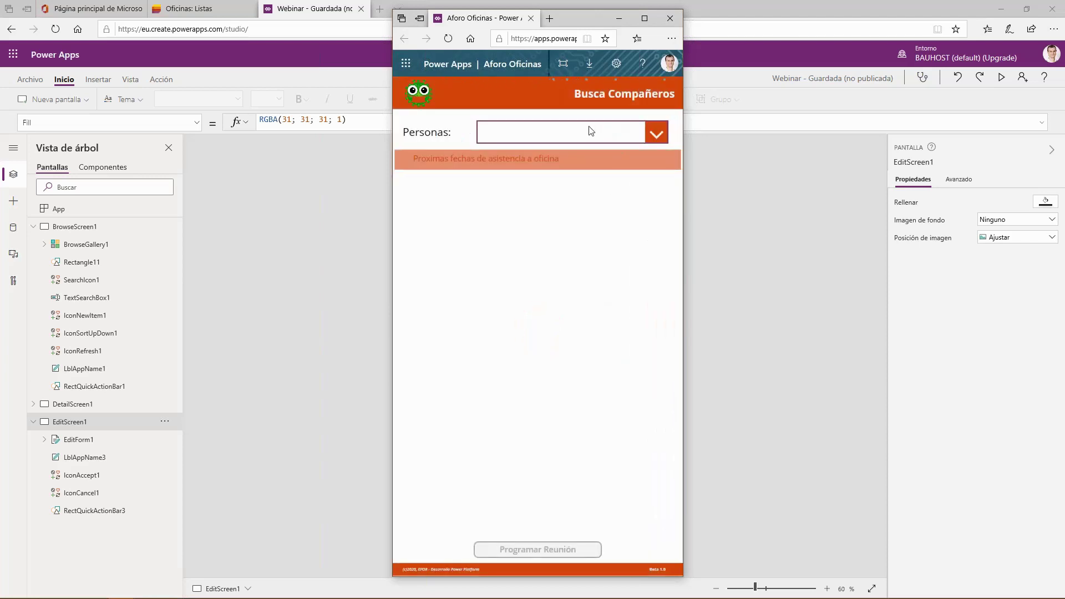
pyautogui.click(652, 138)
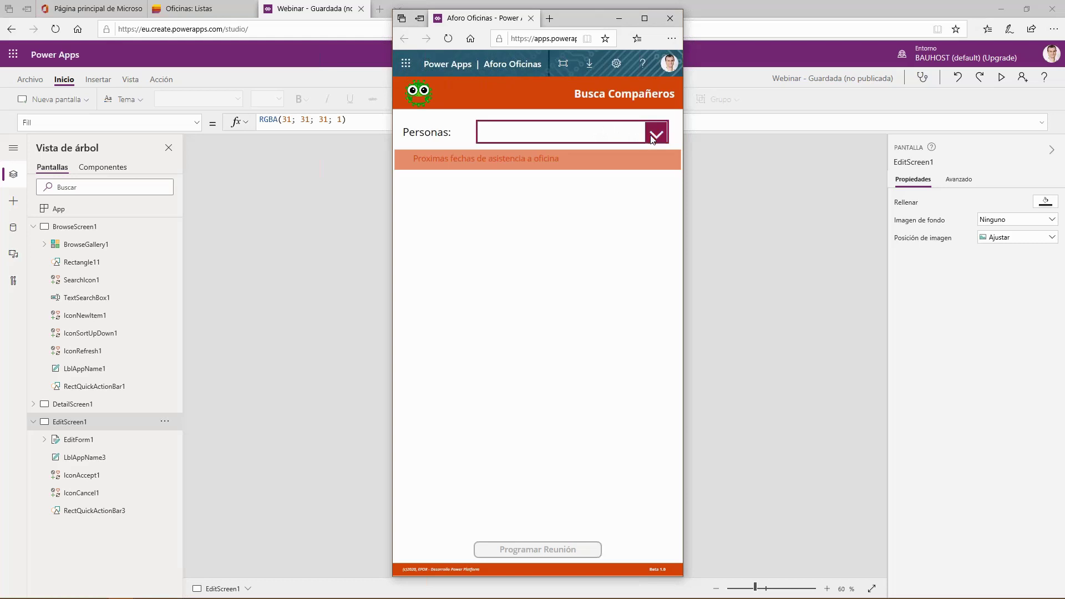
pyautogui.moveTo(660, 165); pyautogui.dragTo(667, 138)
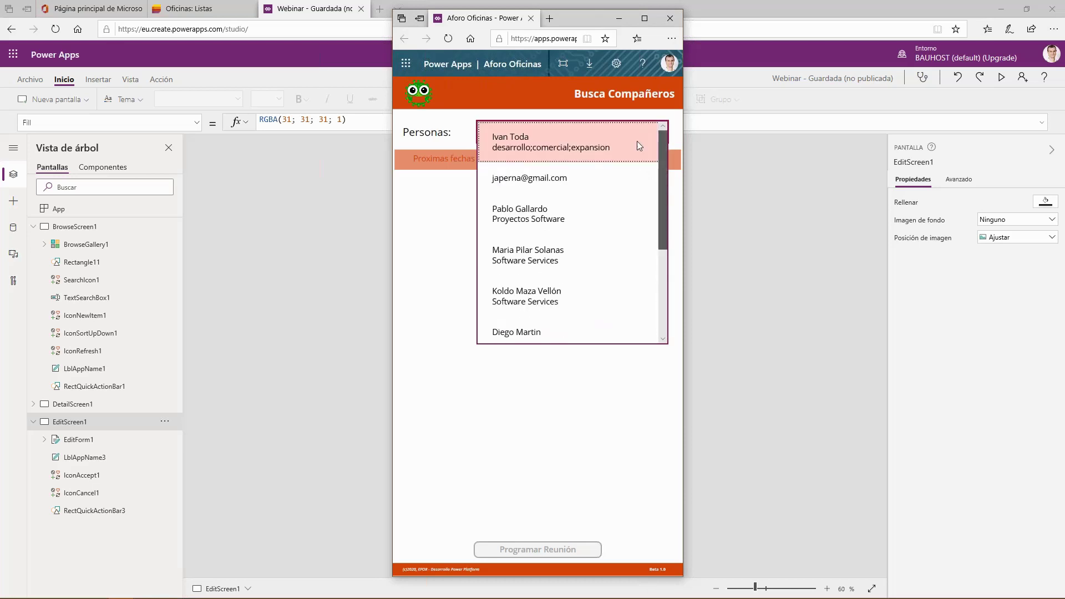
pyautogui.click(463, 201)
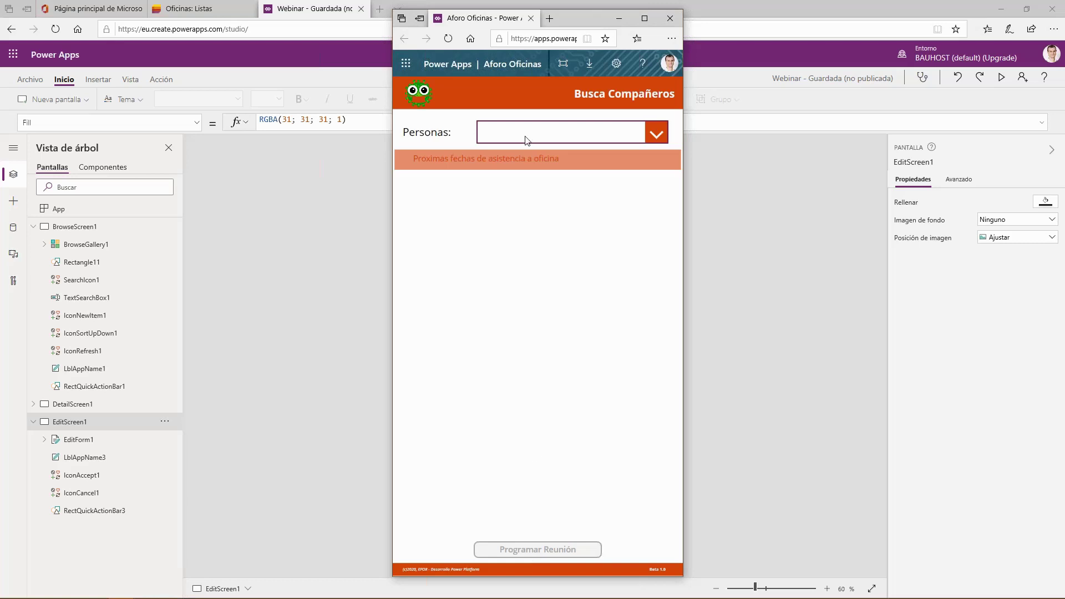
pyautogui.click(412, 95)
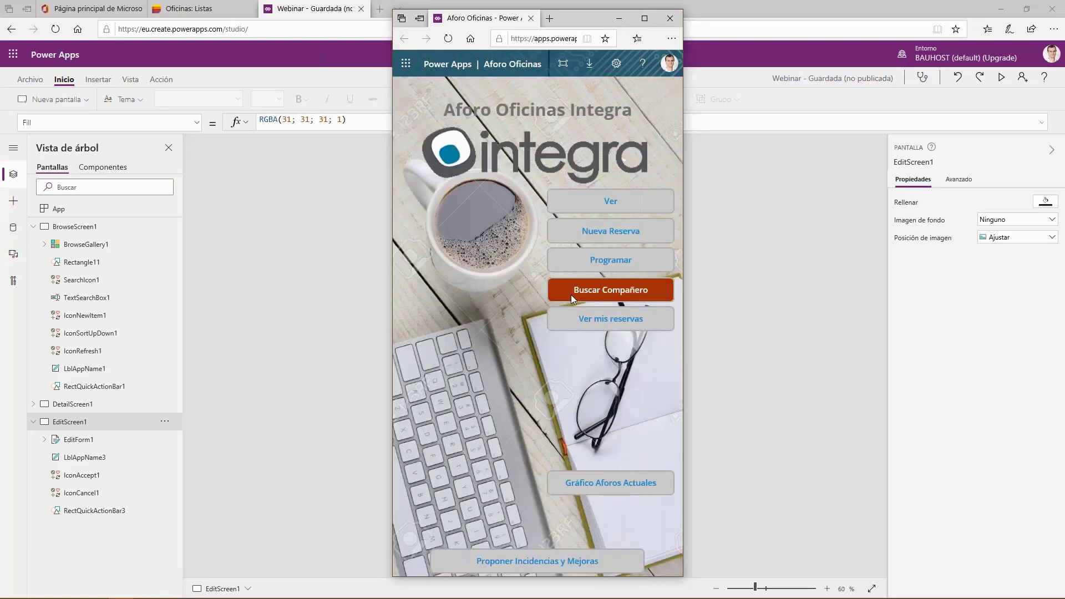
# - View the Ver mis reservas screen and the Gráfico Aforos Actuales Power BI chart, returning to the home screen after each
pyautogui.click(581, 320)
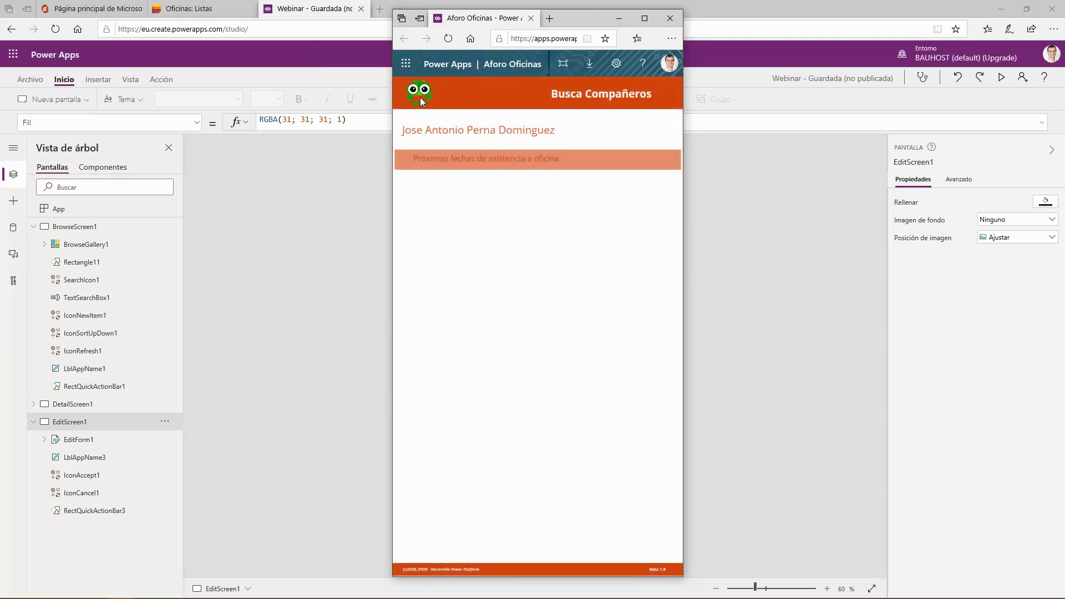
pyautogui.click(421, 97)
pyautogui.click(597, 483)
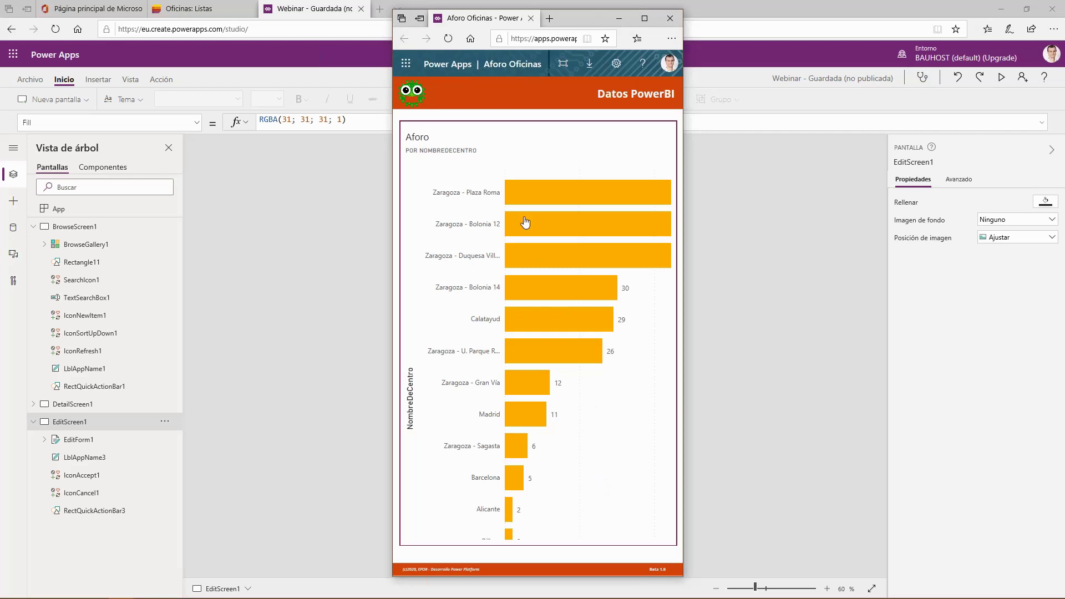
pyautogui.click(411, 88)
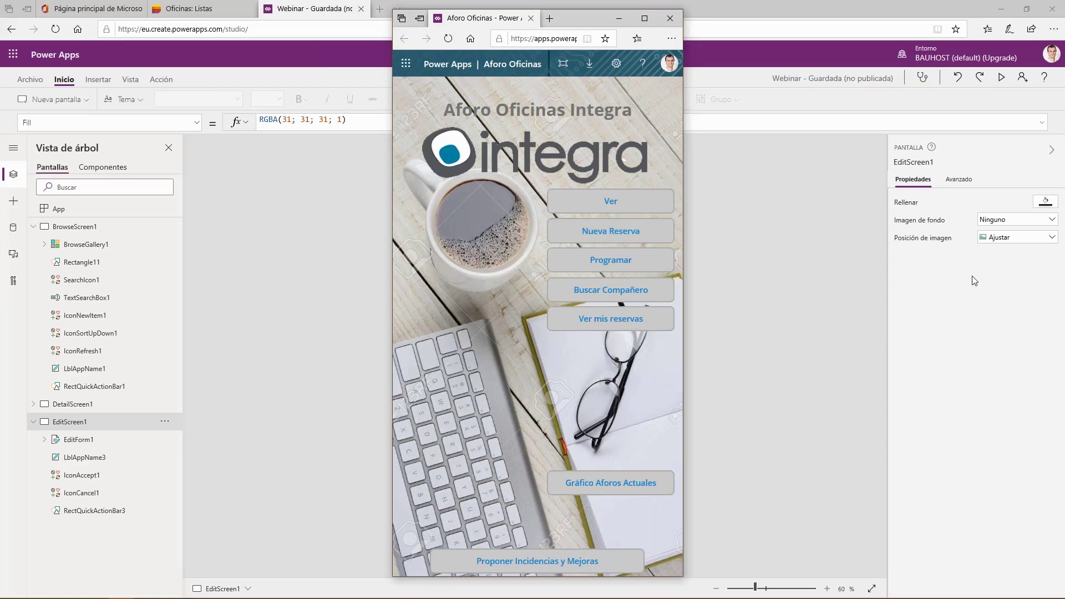
# - Switch to the PowerPoint presentation, show the closing GRACIAS slide 8 and collapse the ribbon
pyautogui.hotkey('alt', 'Tab')
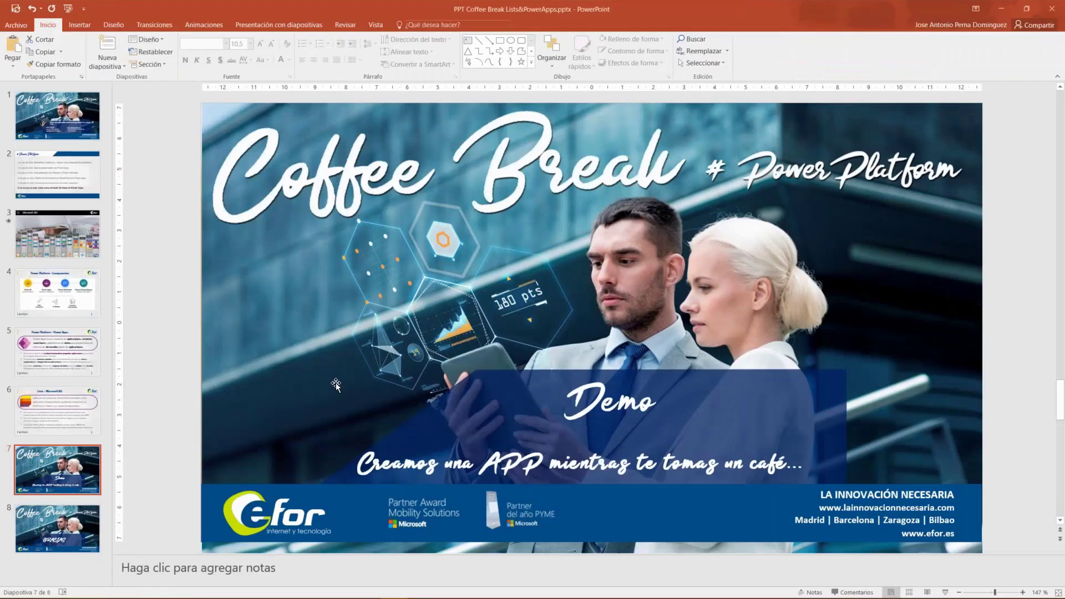
pyautogui.click(80, 521)
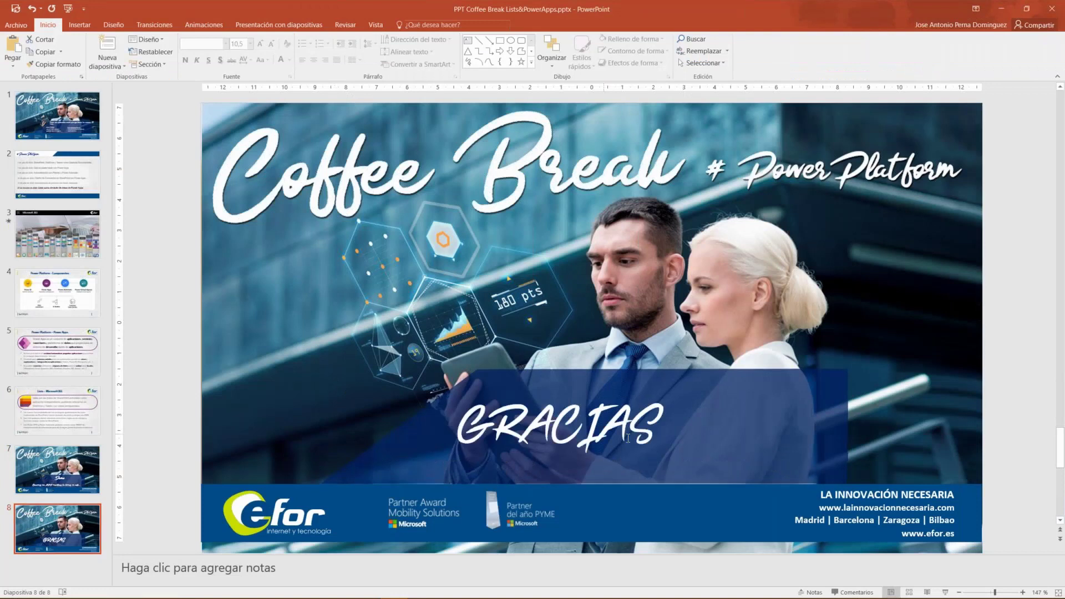
pyautogui.doubleClick(42, 26)
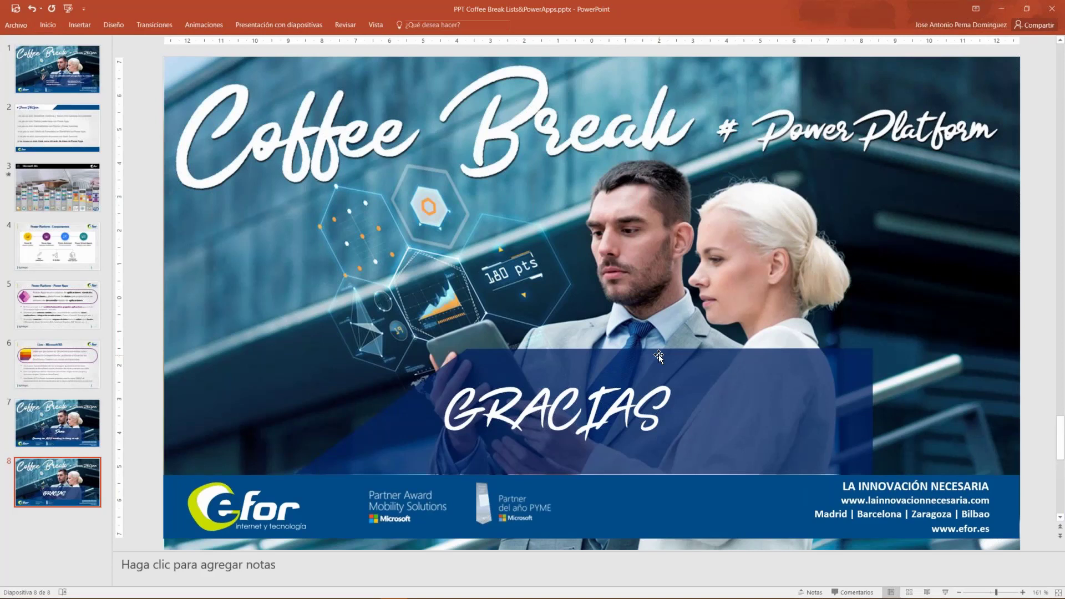